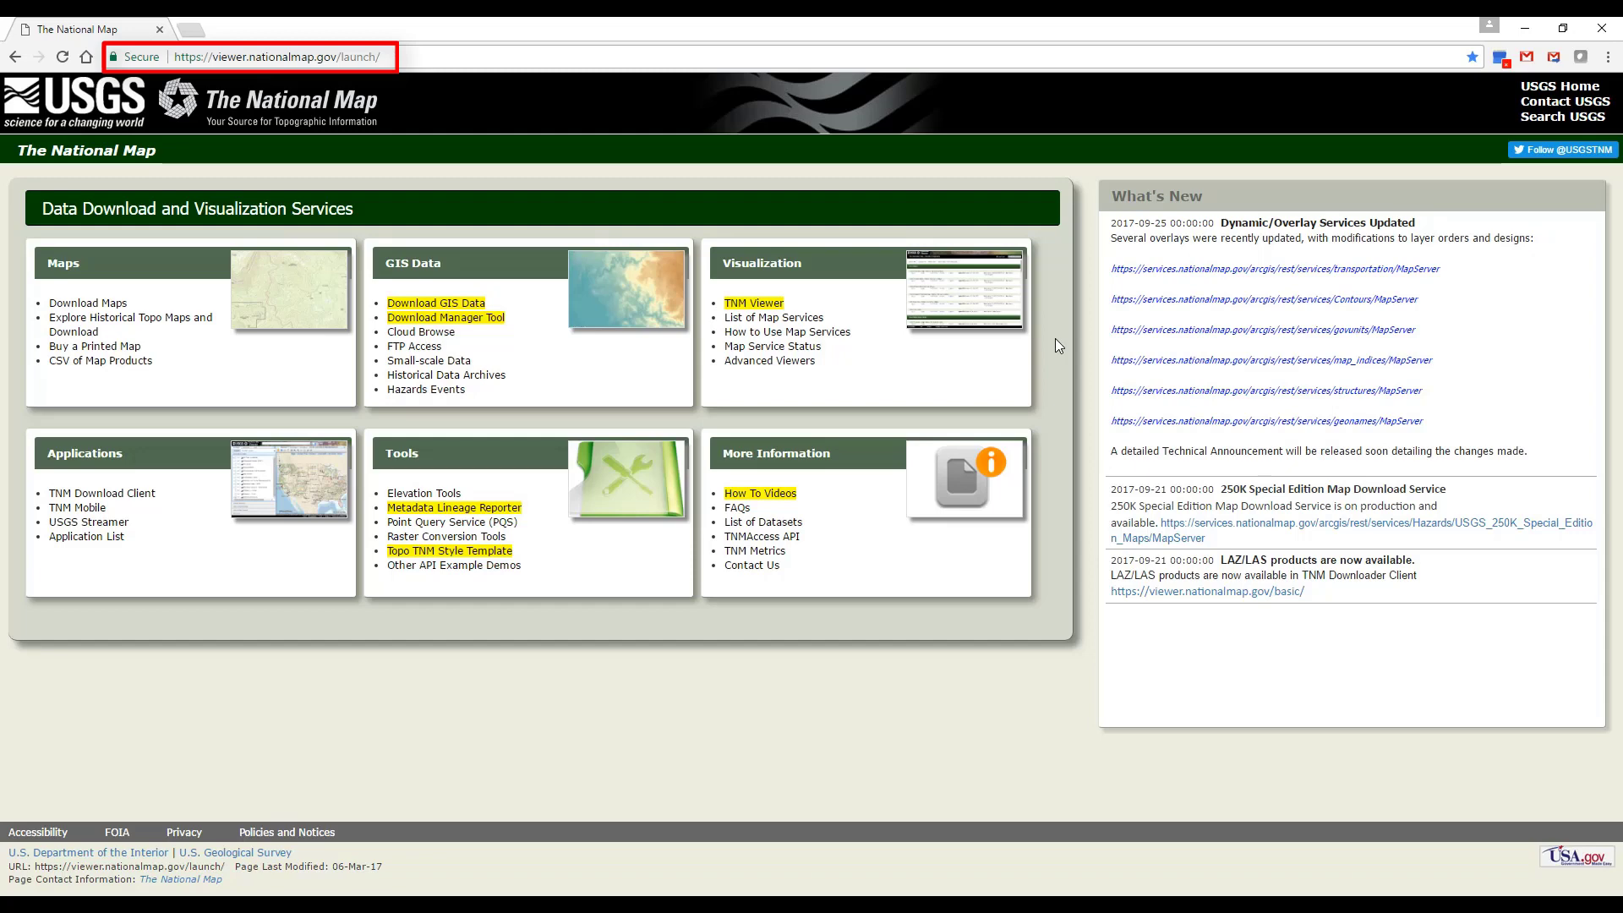
Open the TNM Viewer, view its help overview page and close that page to return to the map
click(773, 306)
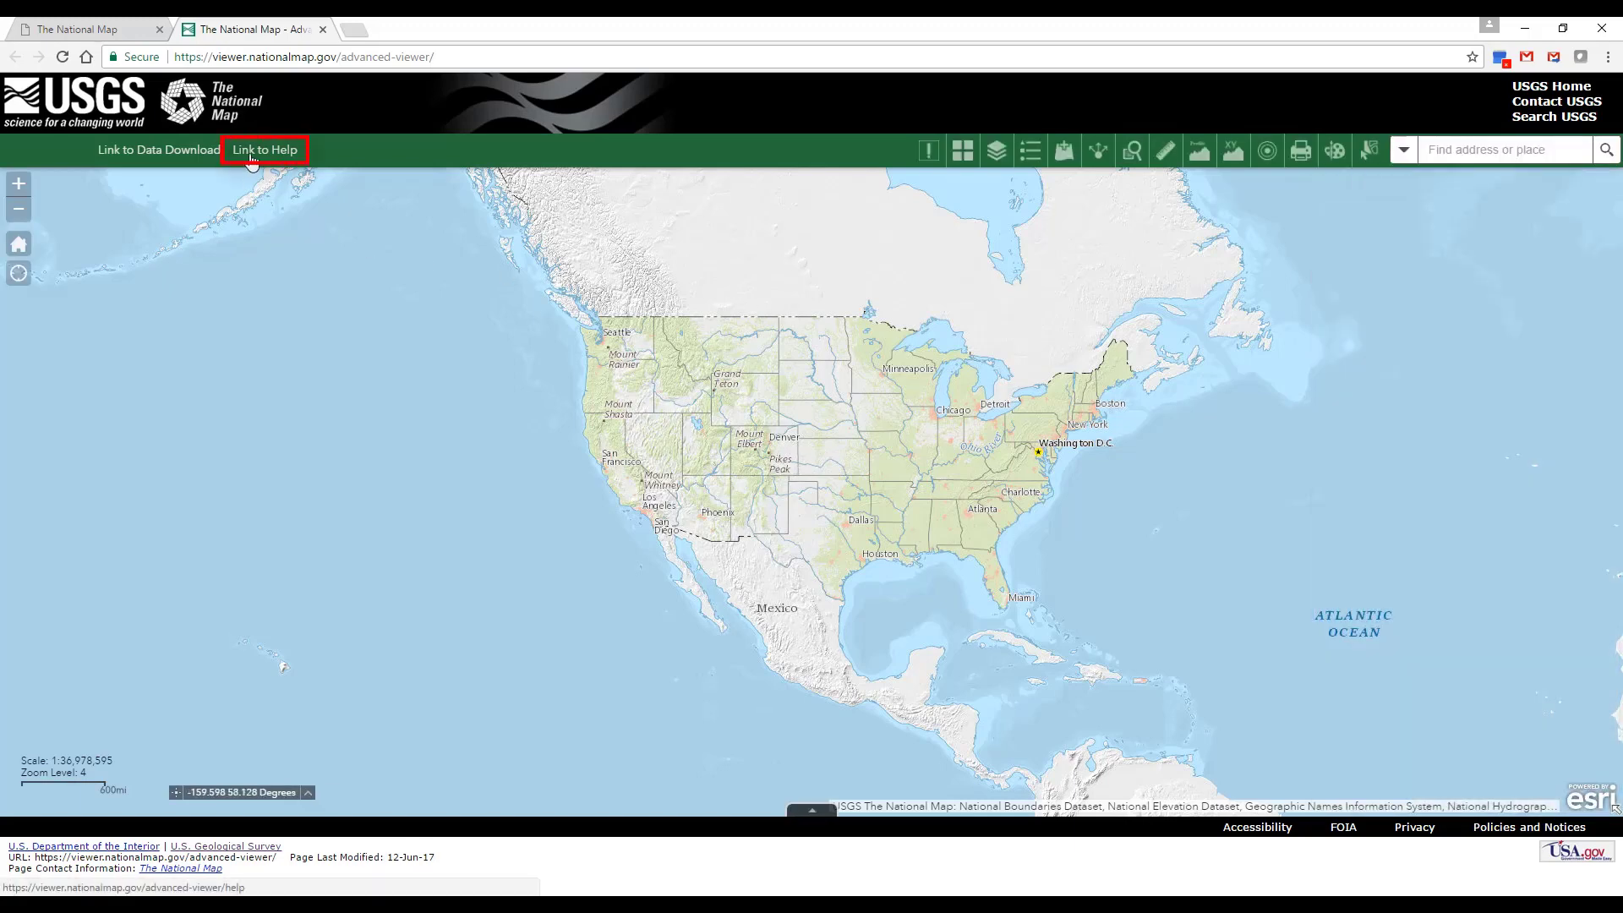
click(252, 154)
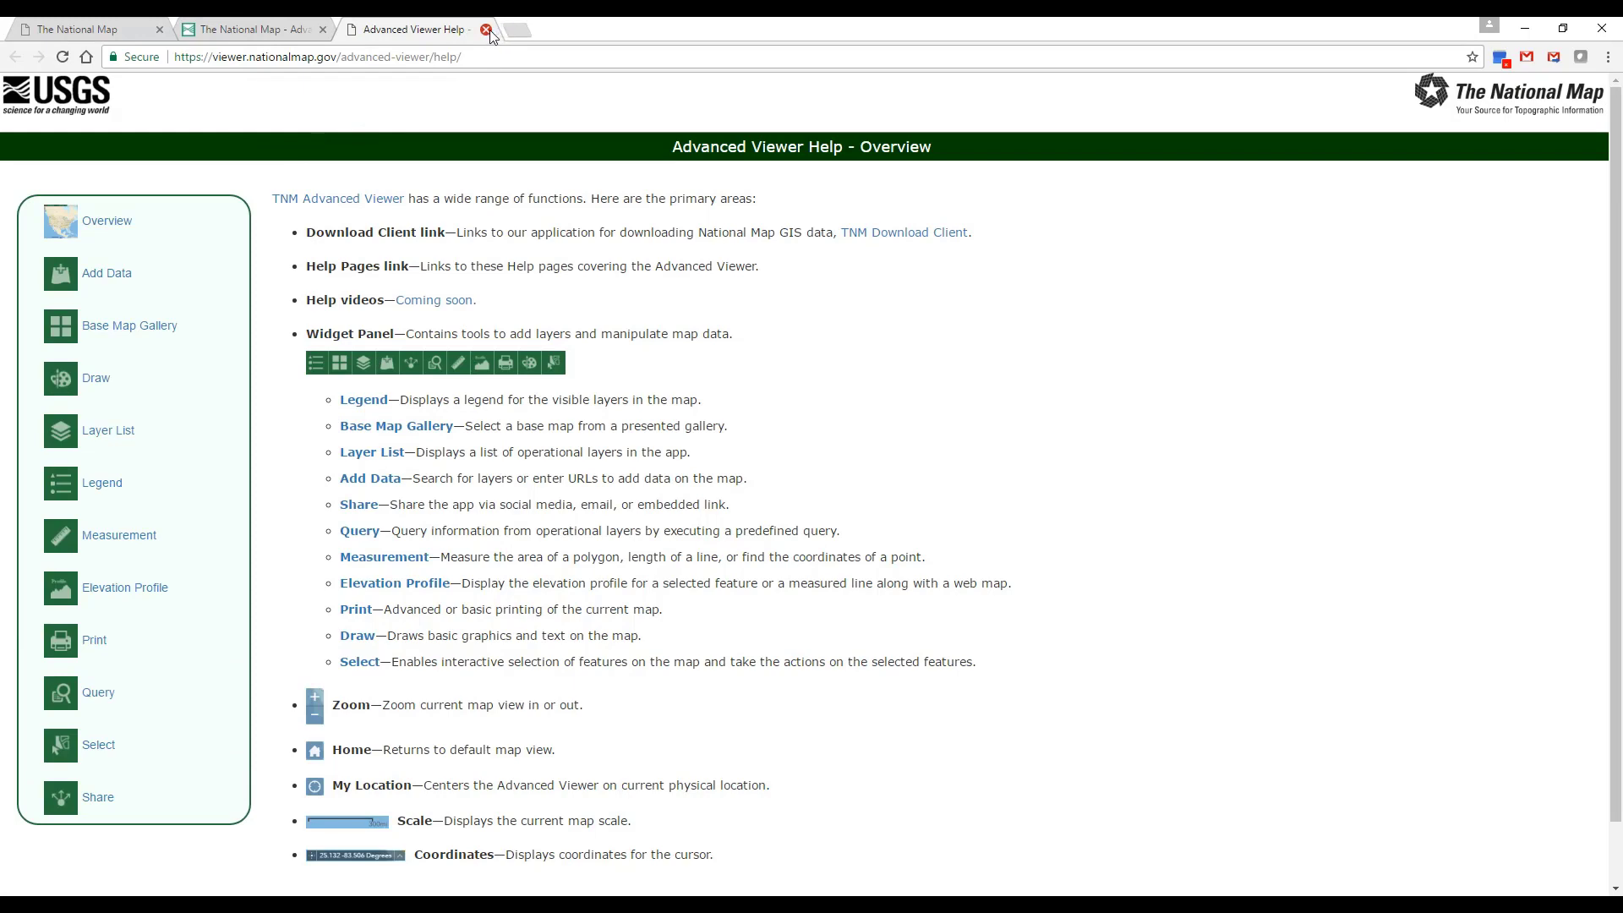
click(486, 30)
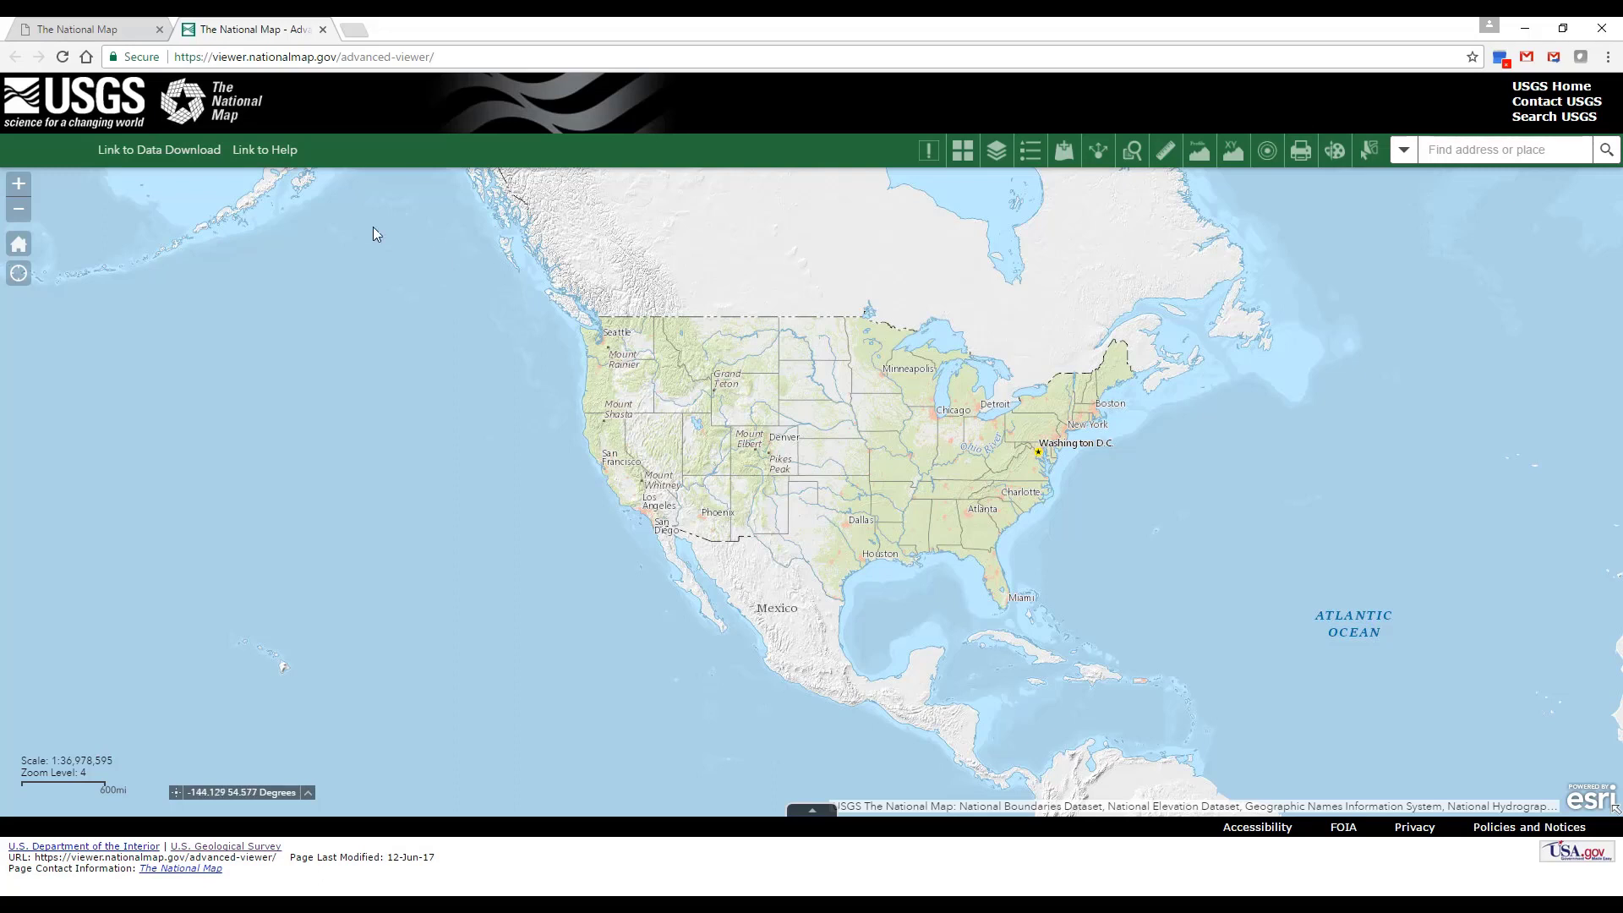
Explore the map by zooming and panning to the Denver area of Colorado, and return to the default extent
click(21, 192)
click(19, 209)
scroll(765, 455, up, 1)
scroll(765, 454, down, 1)
drag(751, 435, 790, 460)
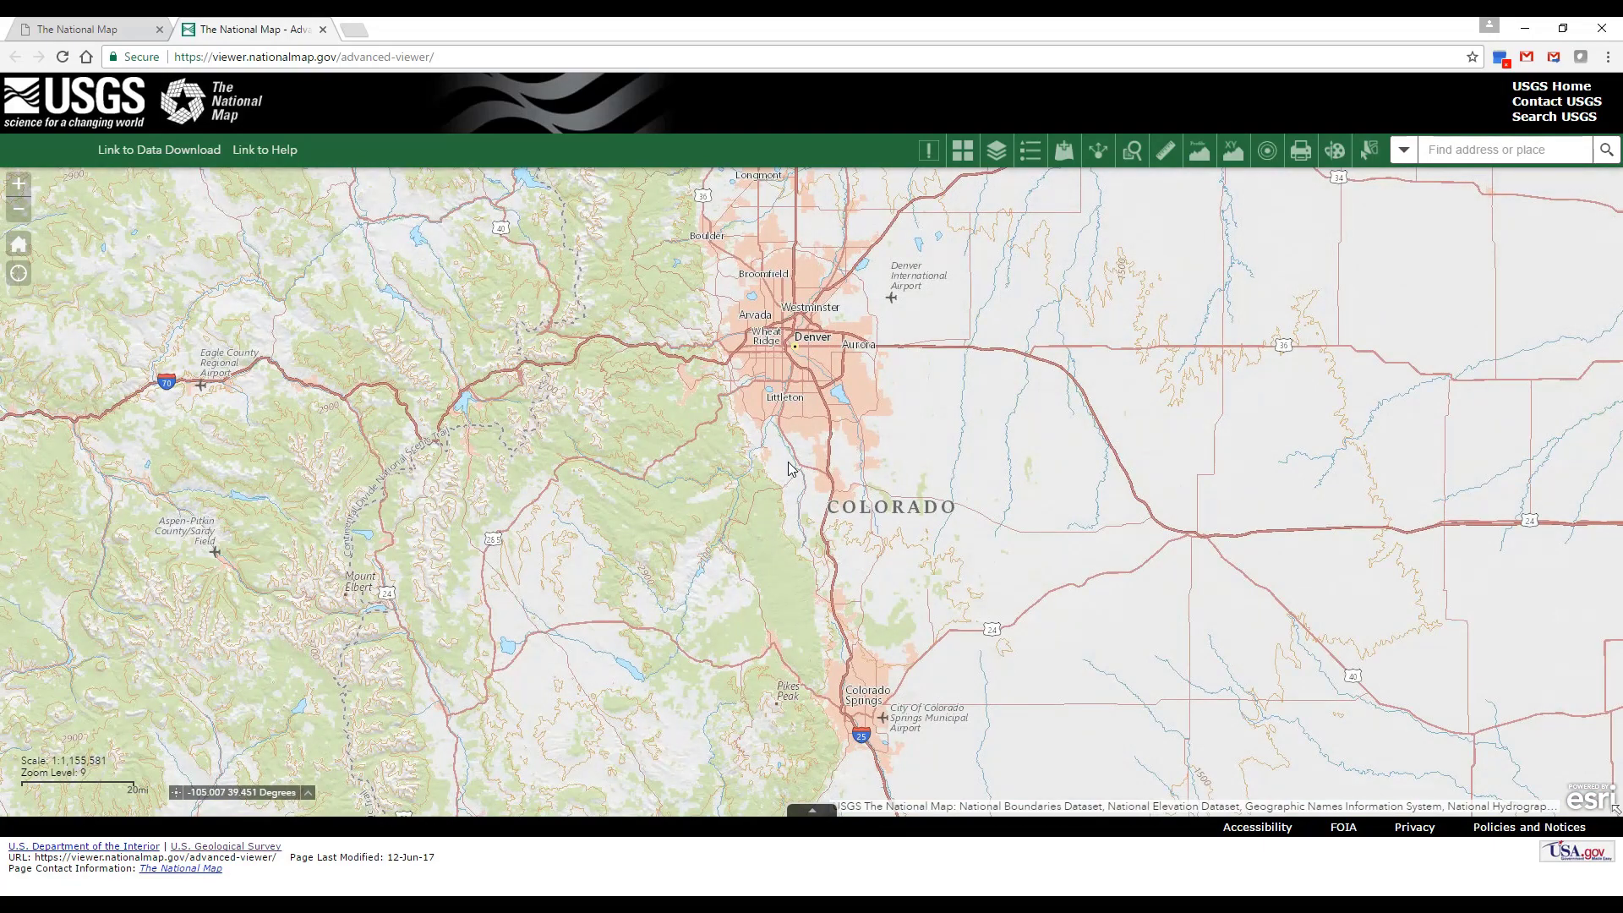
click(18, 245)
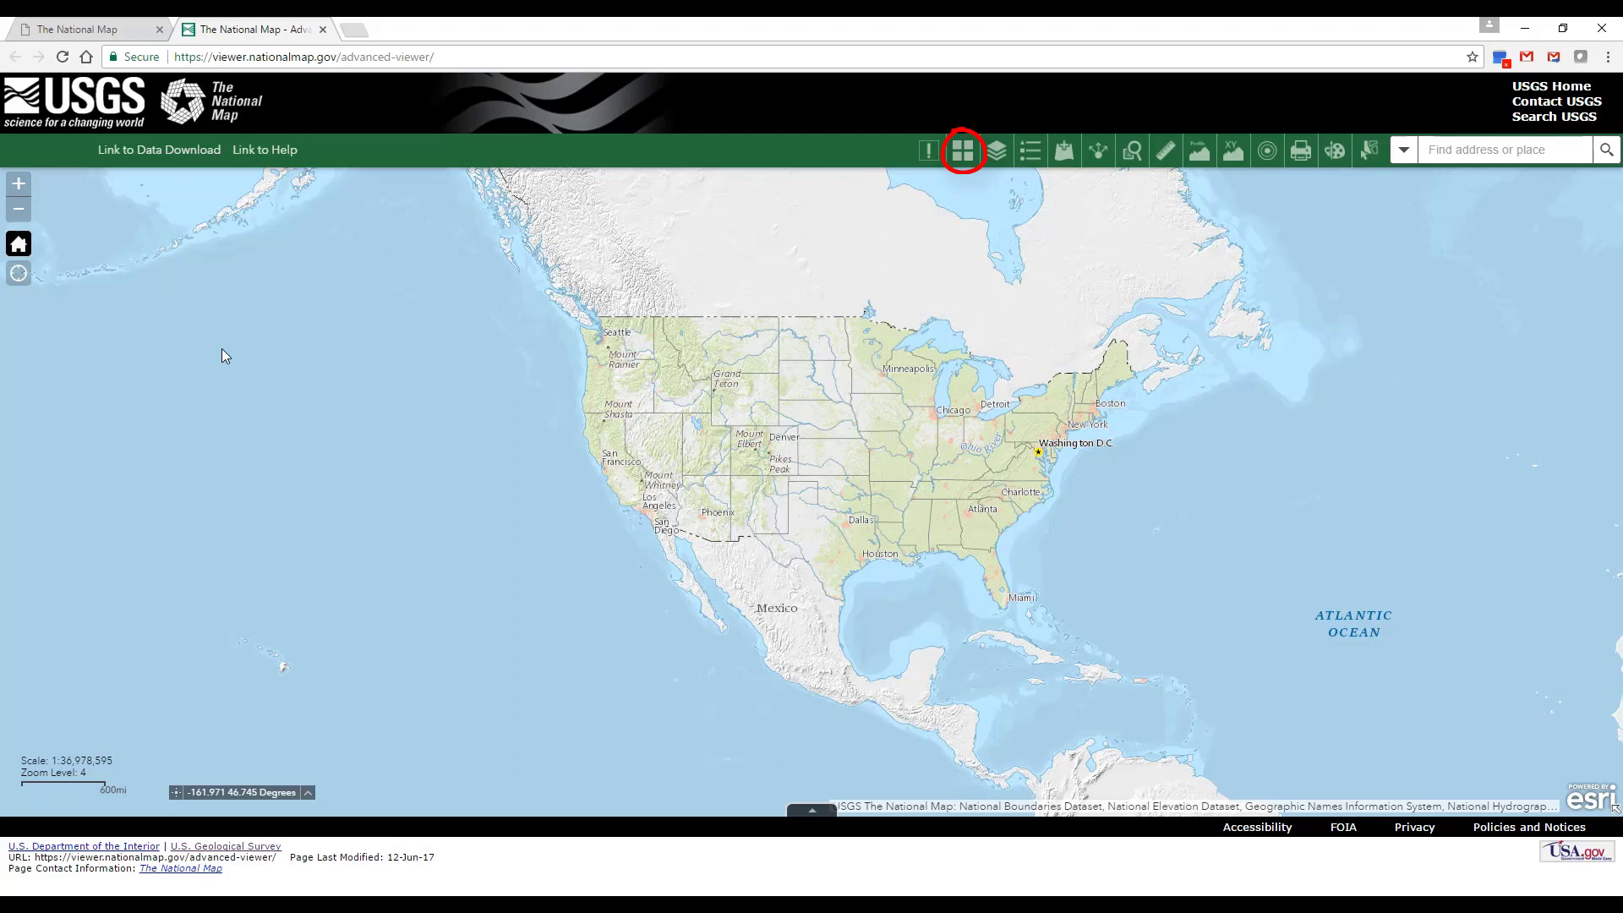
Open the Basemap Gallery and examine the USGS National Map basemap at closer scales, down to the Colorado Springs area
click(959, 154)
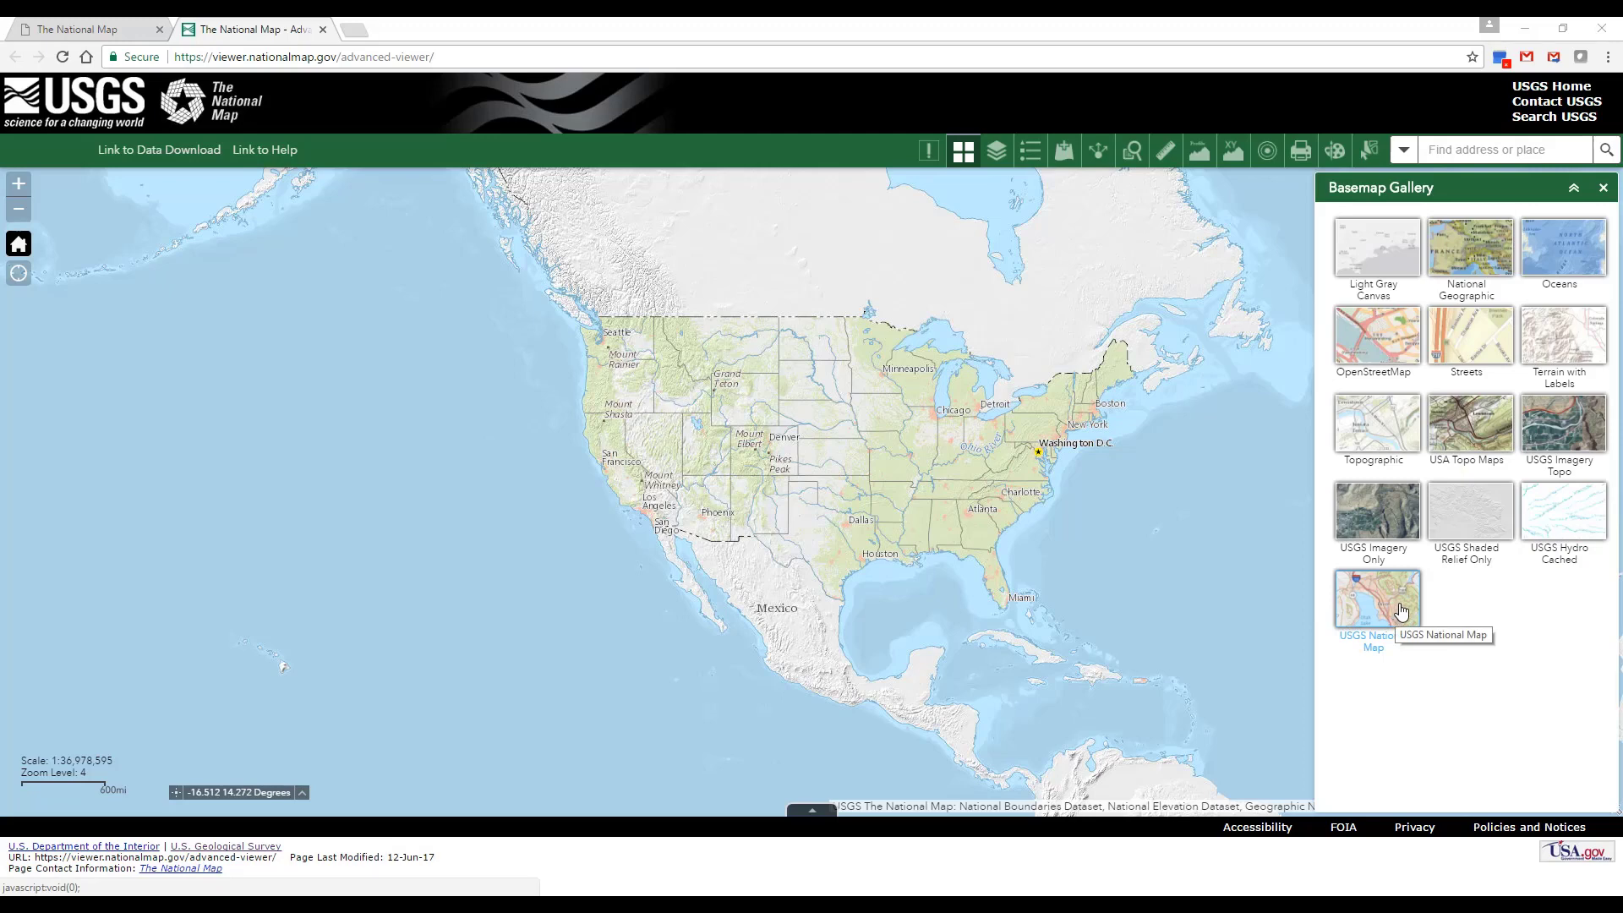
click(18, 184)
click(19, 184)
click(19, 184)
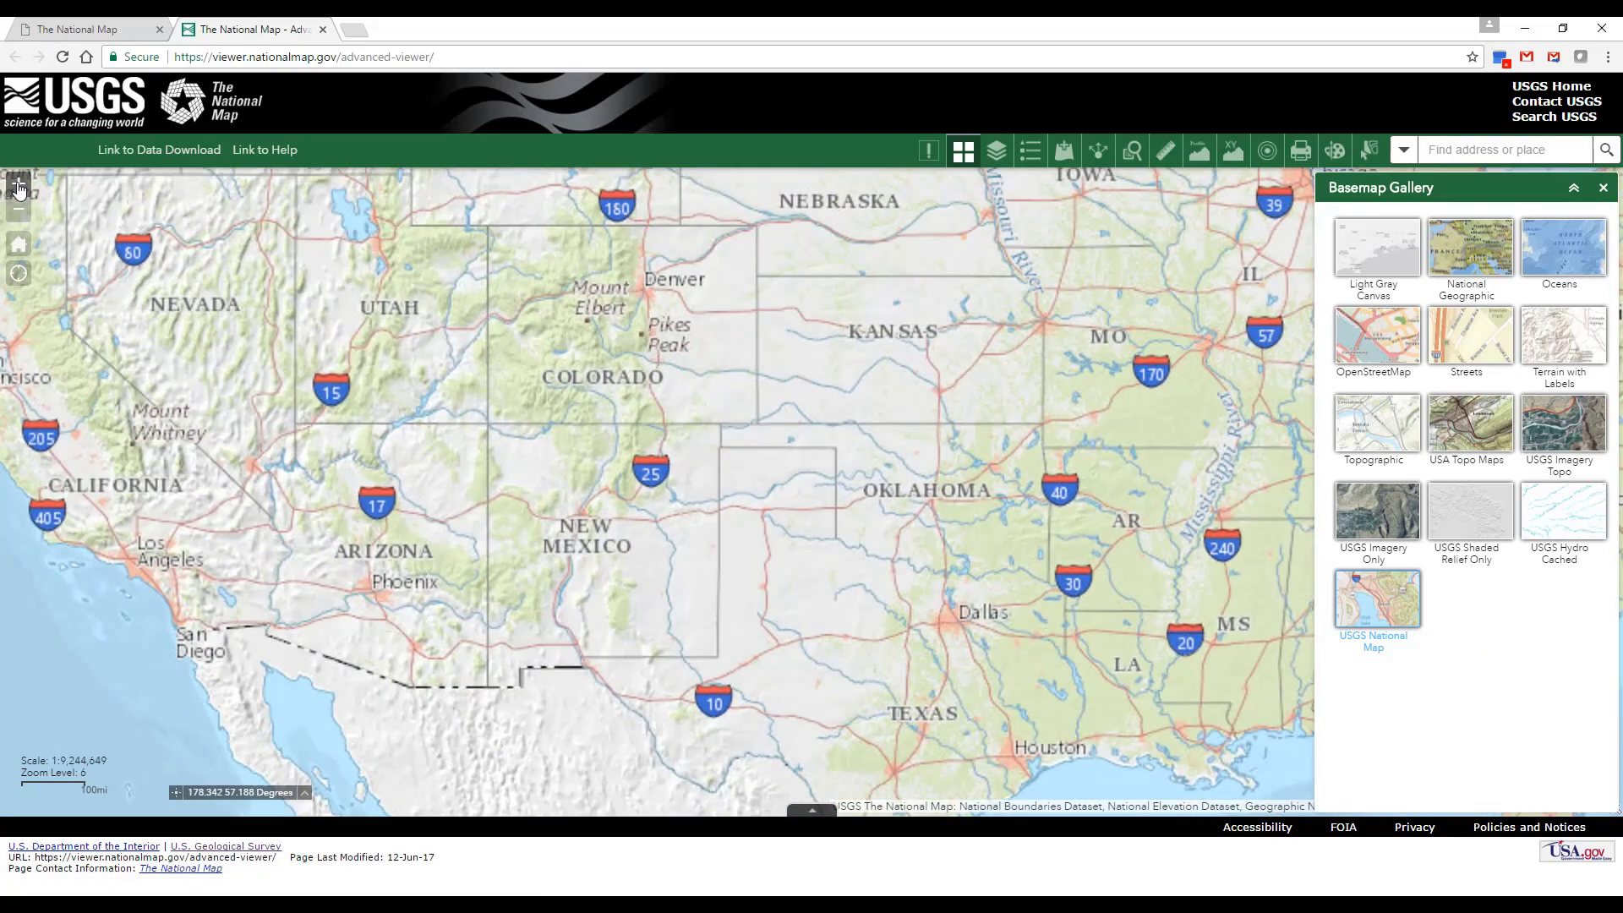
drag(416, 191, 766, 439)
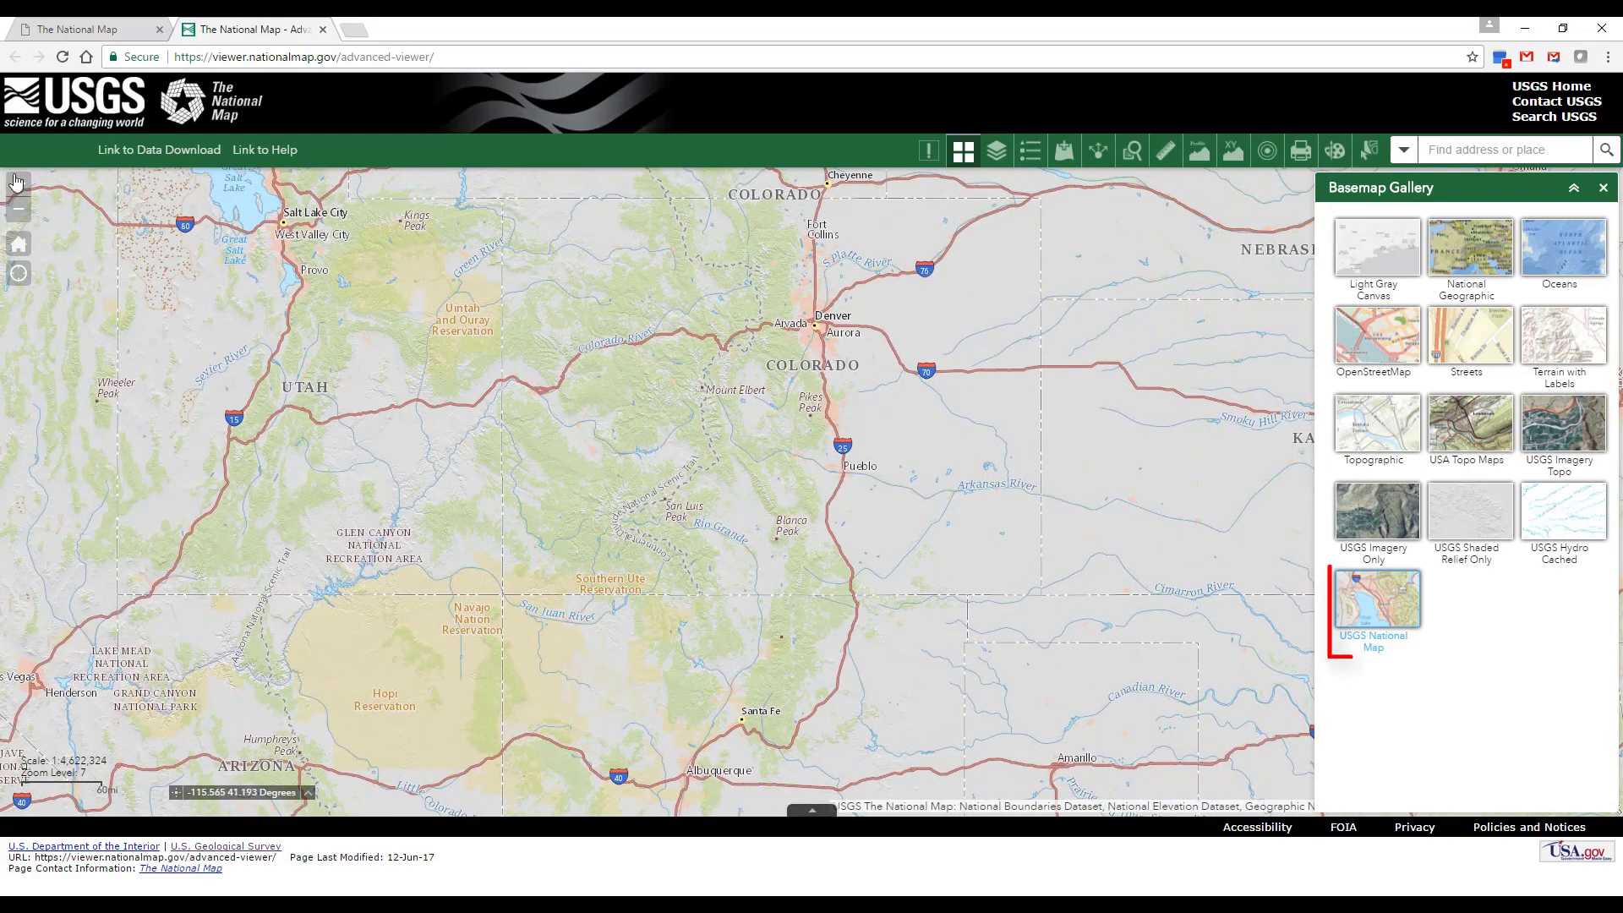
click(18, 183)
click(19, 183)
click(19, 184)
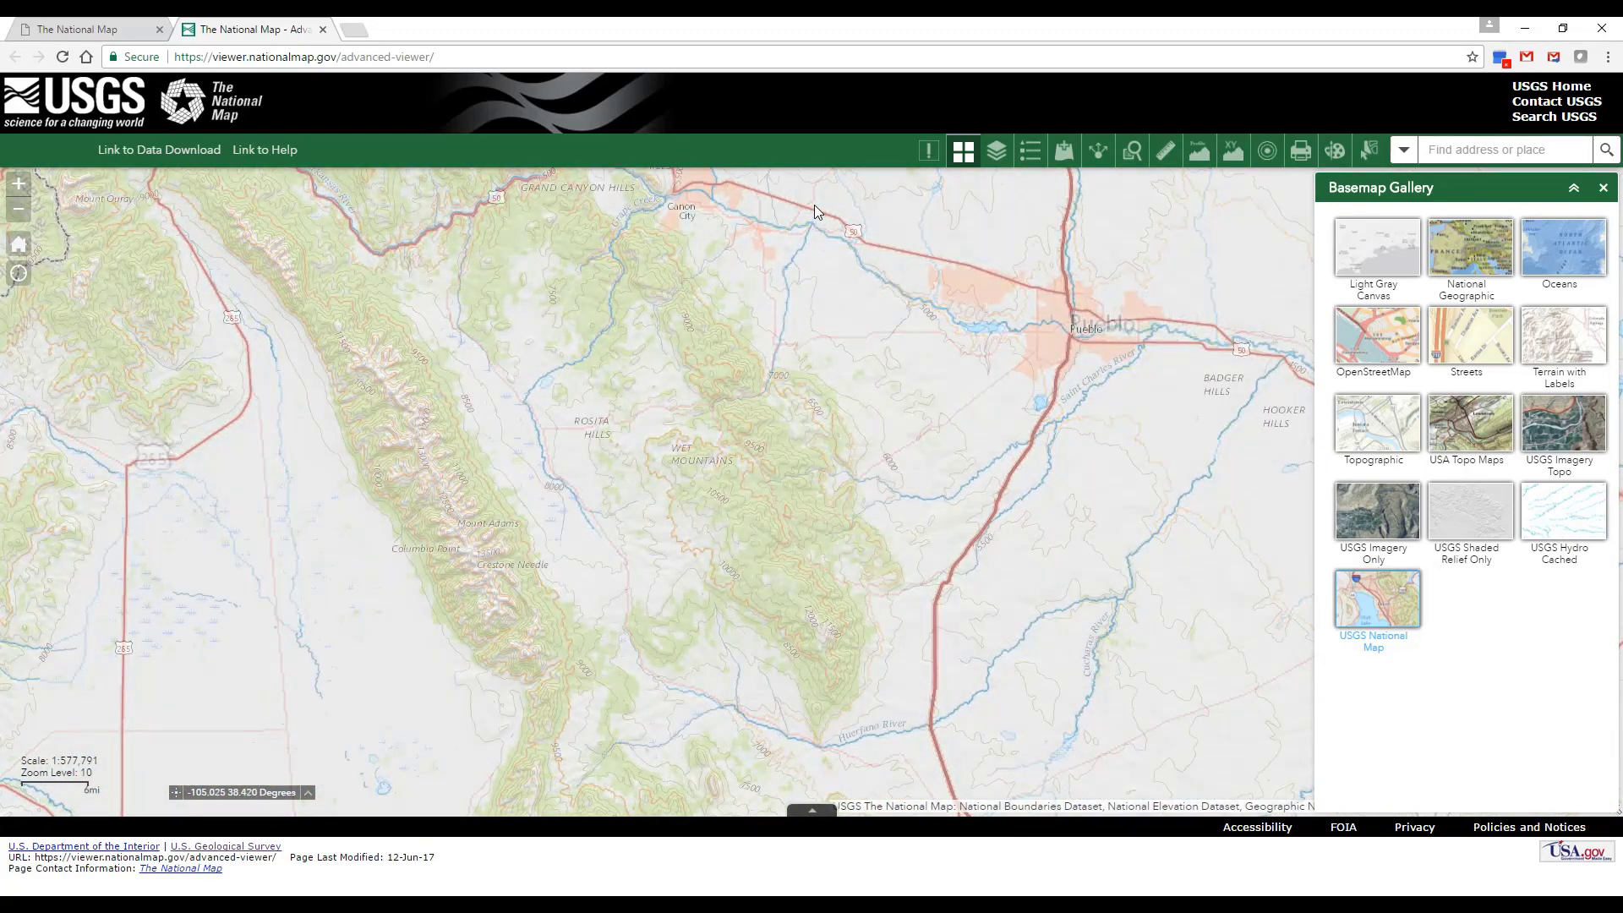
drag(814, 212, 795, 677)
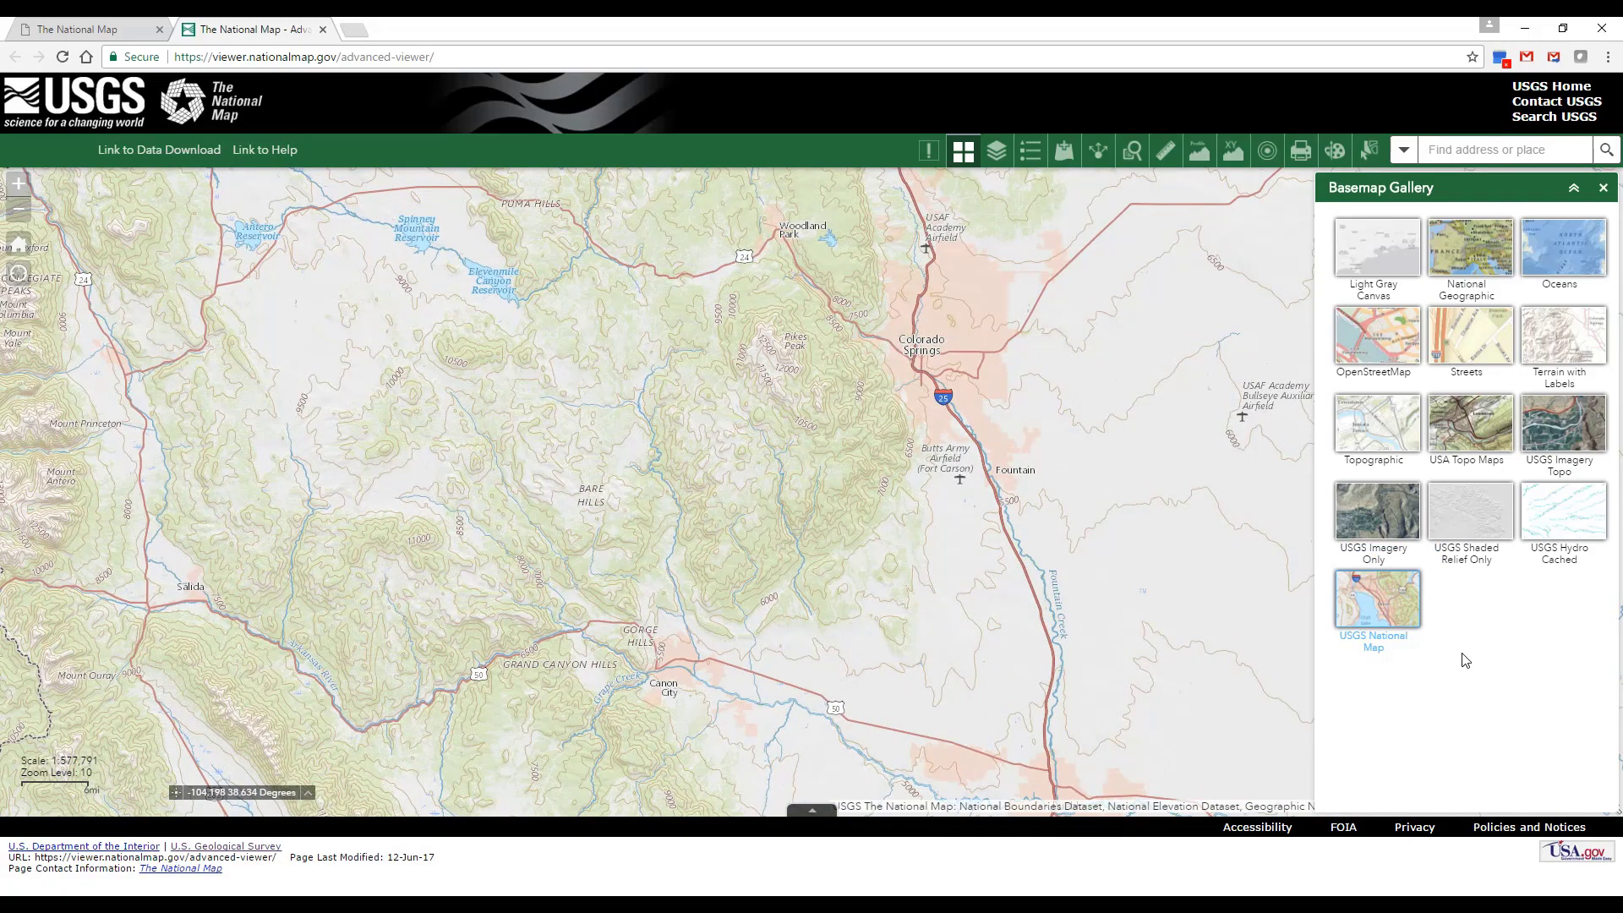
Switch the basemap to USGS Imagery Topo and examine its detail around Pikes Peak and Colorado Springs
click(1593, 438)
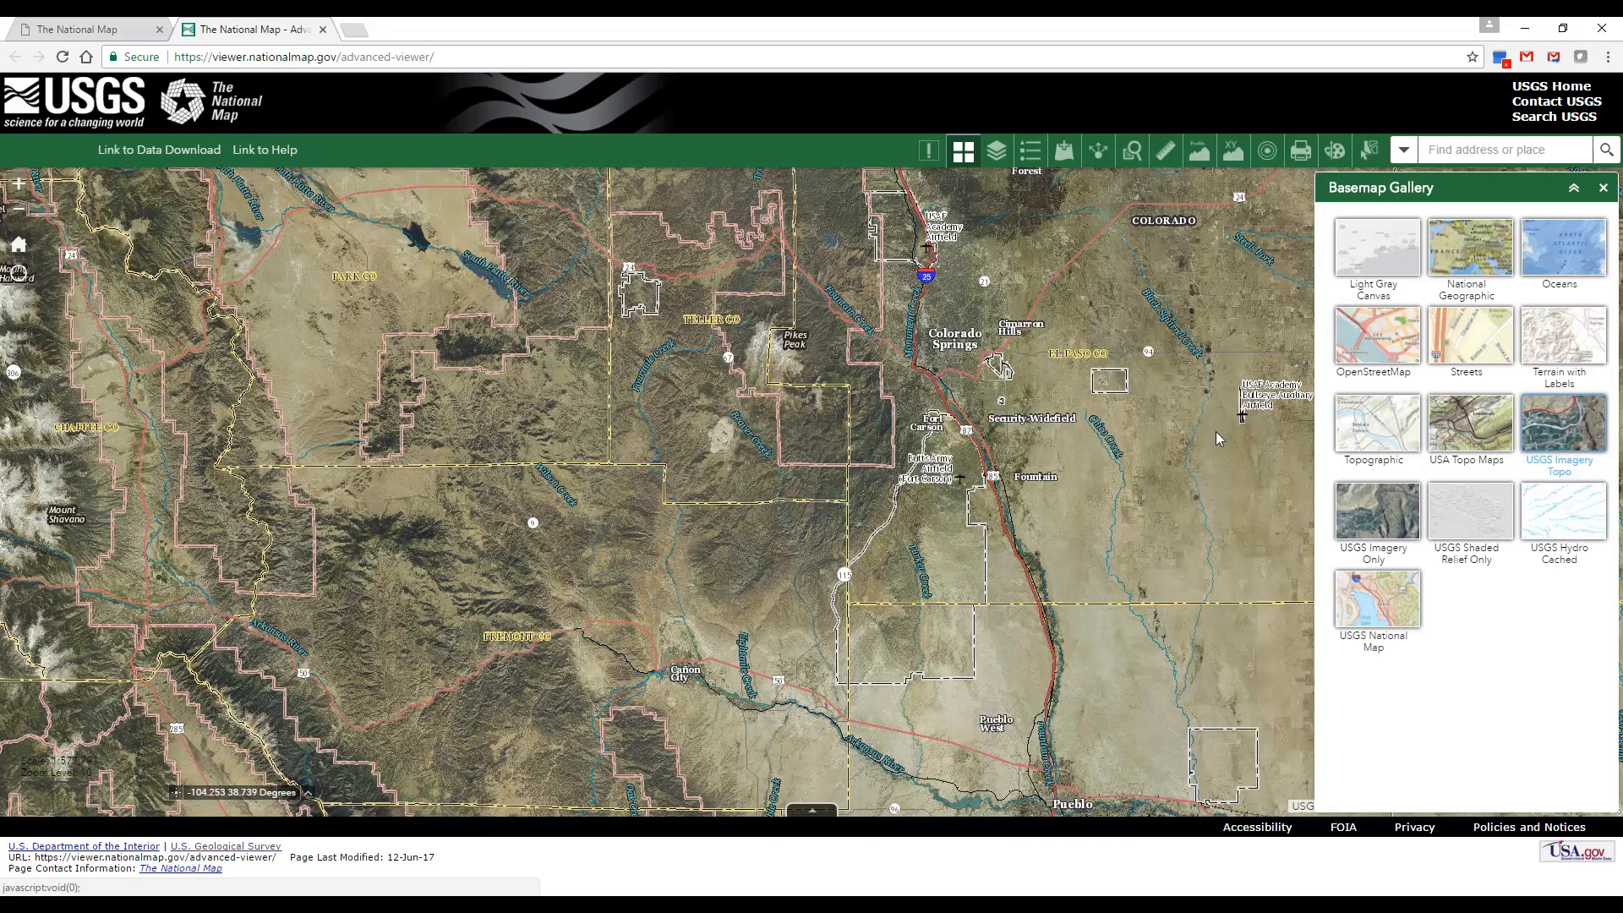
click(19, 183)
click(29, 185)
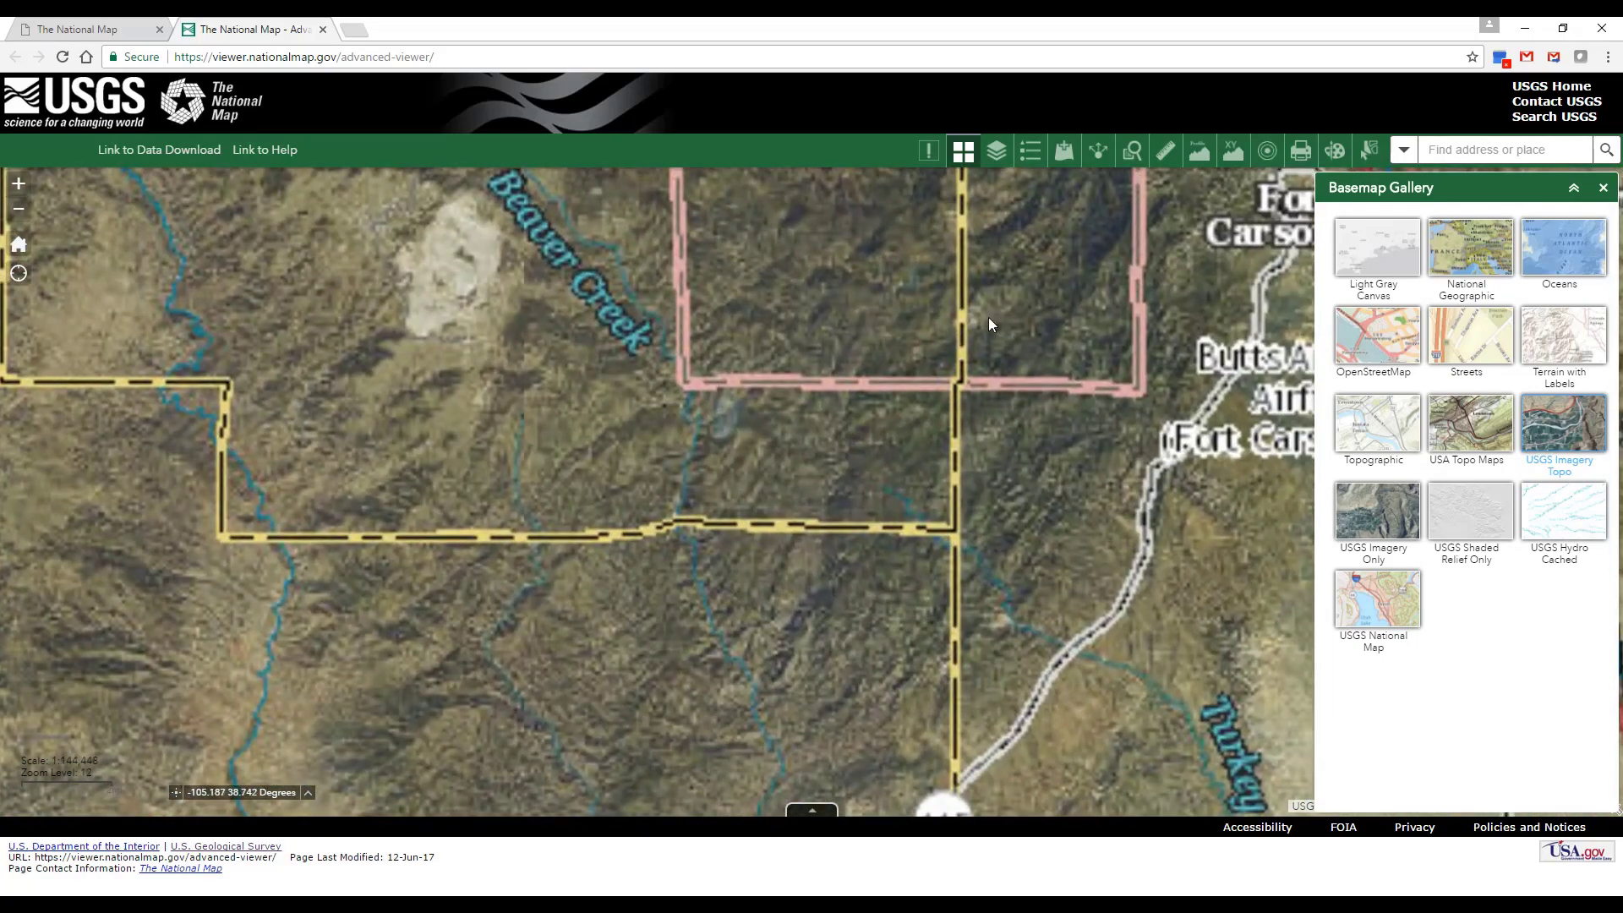
drag(1079, 309, 836, 712)
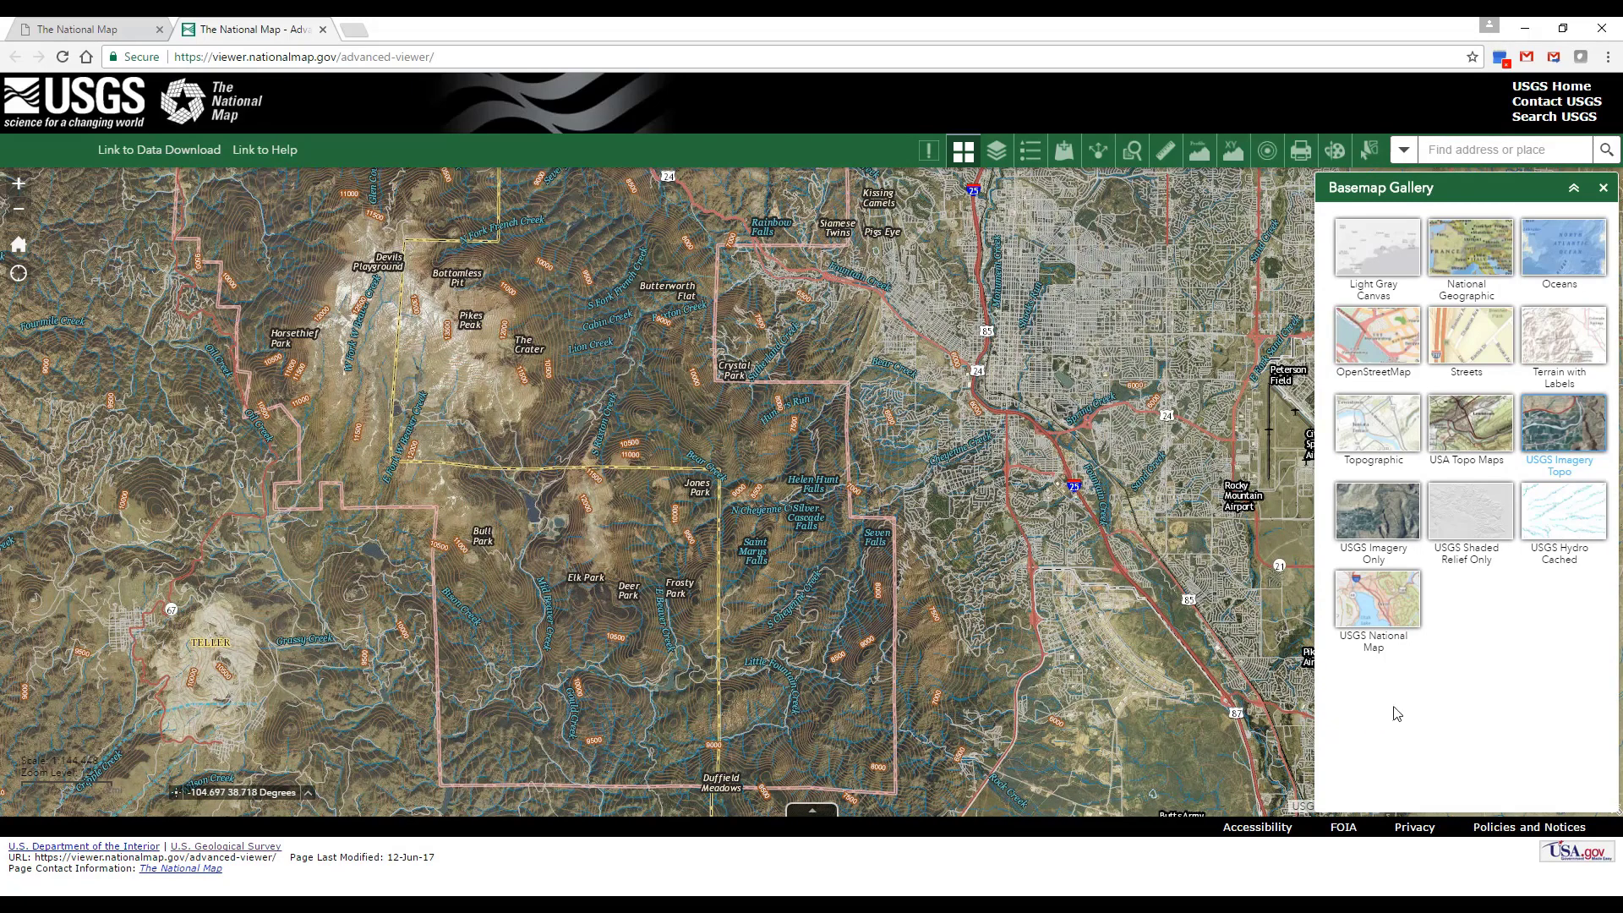
Switch the basemap through USGS Imagery Only and USGS Shaded Relief Only to USGS Hydro Cached
click(1385, 519)
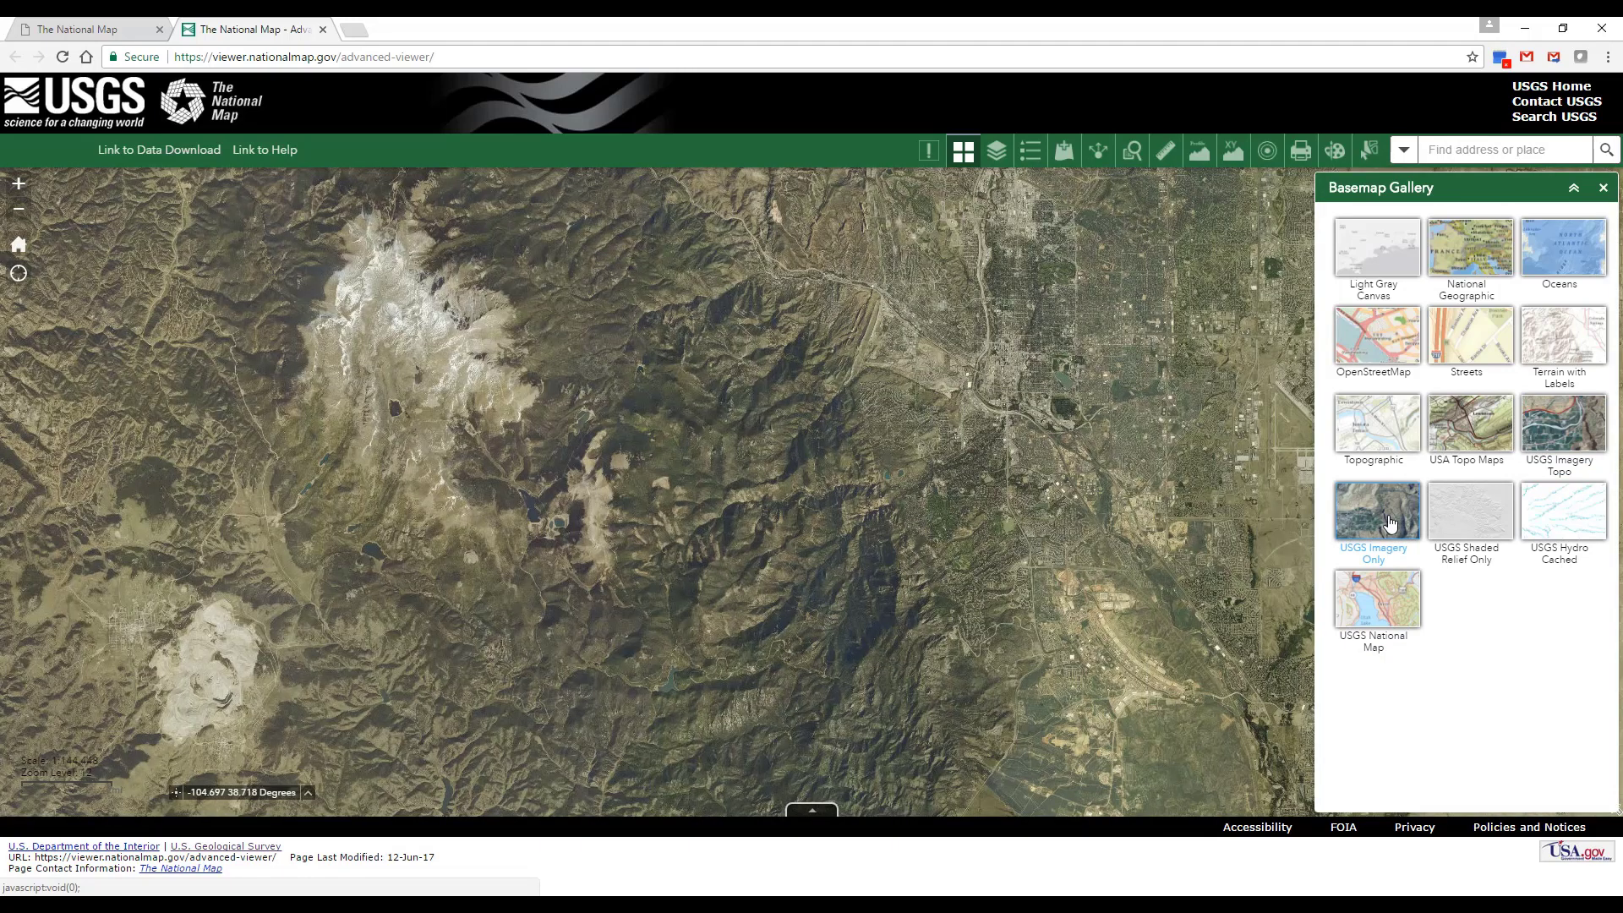
click(1440, 529)
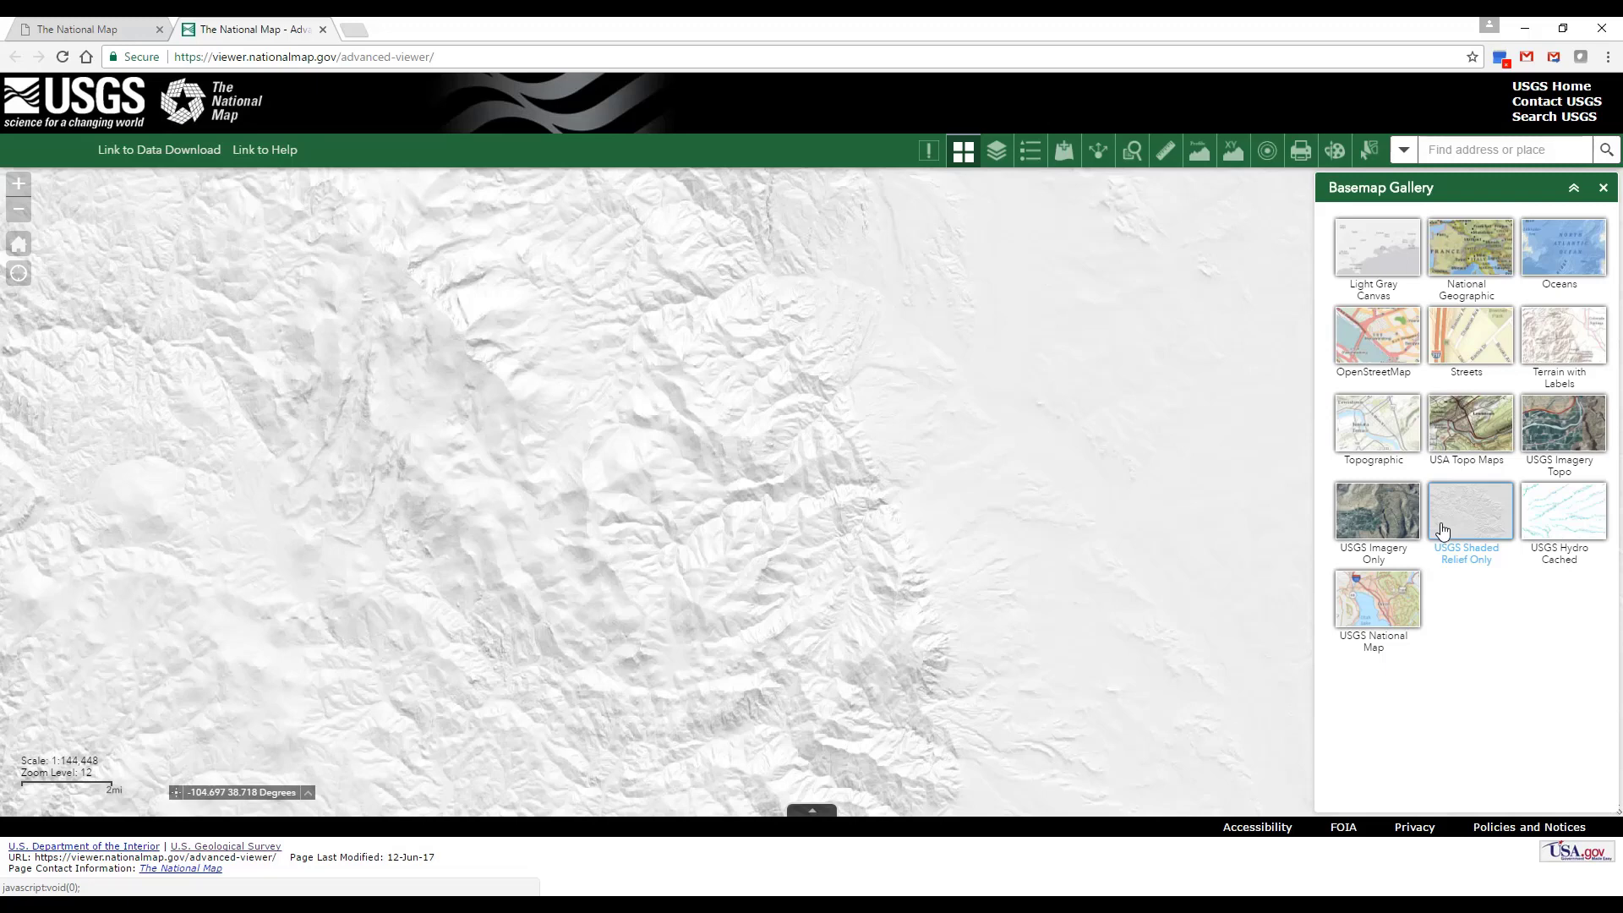
click(1543, 533)
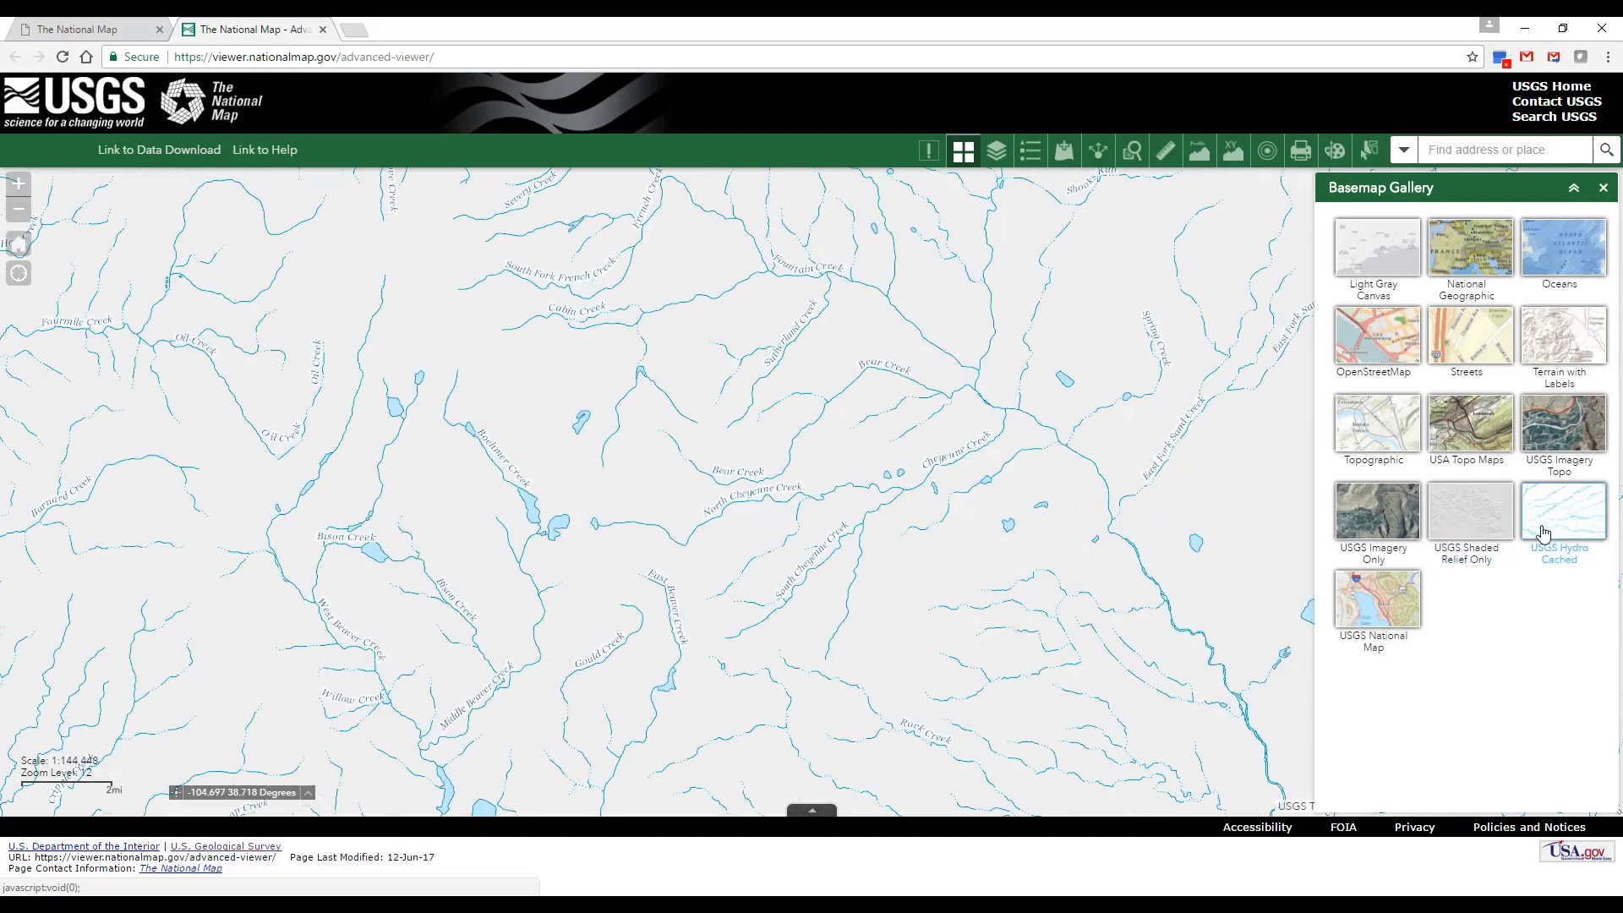
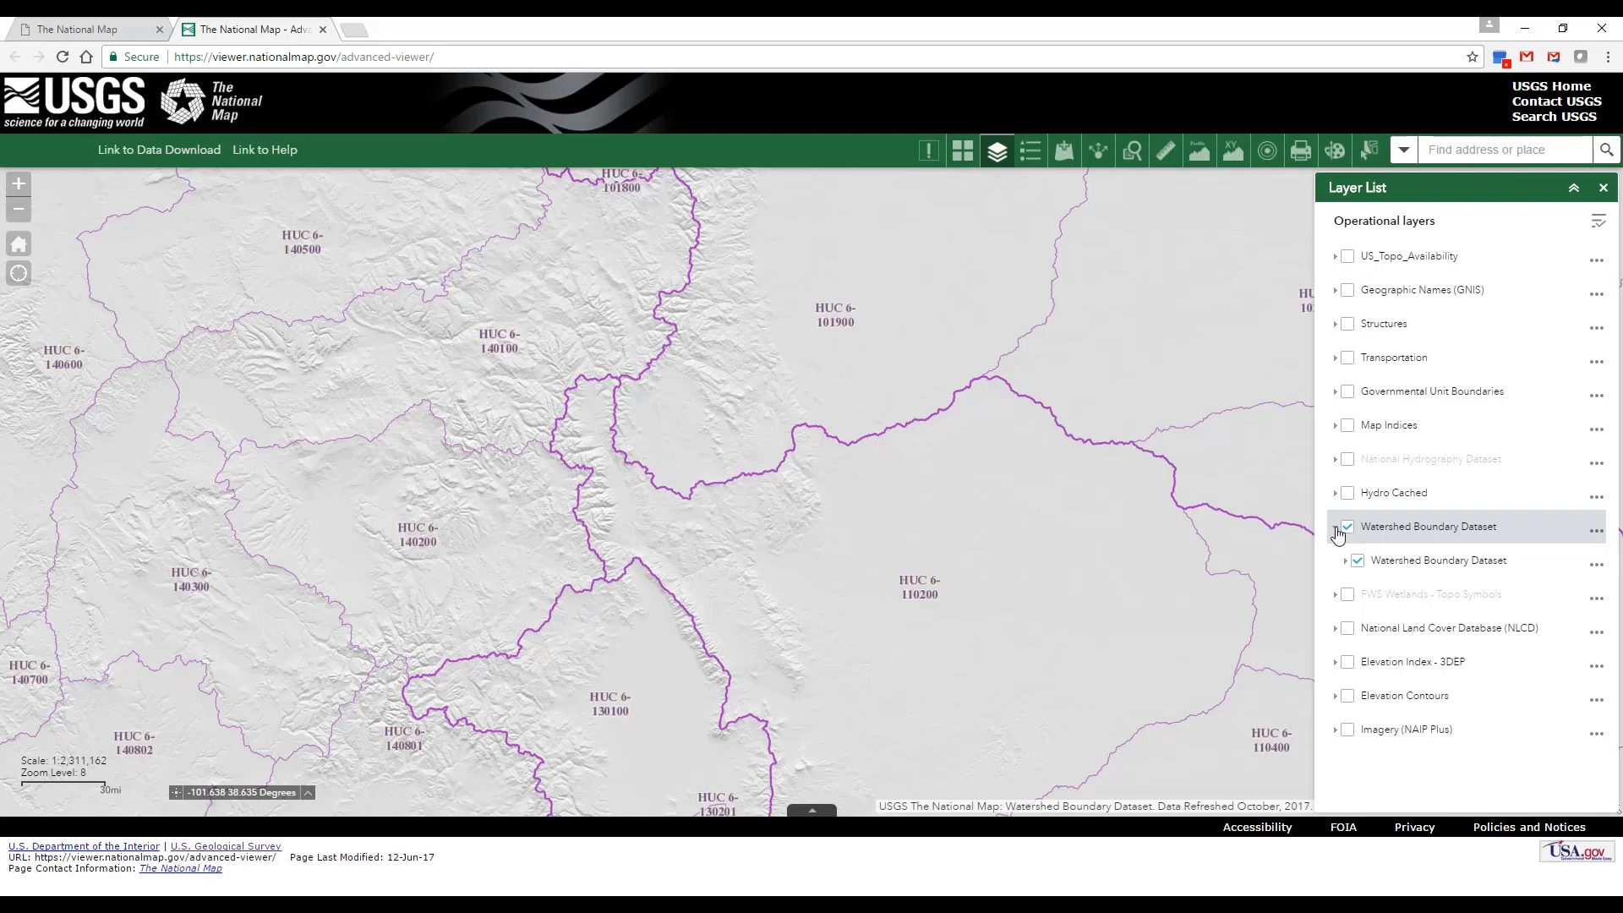
Collapse the Watershed Boundary Dataset layer, view its service description page and close that page
click(1335, 527)
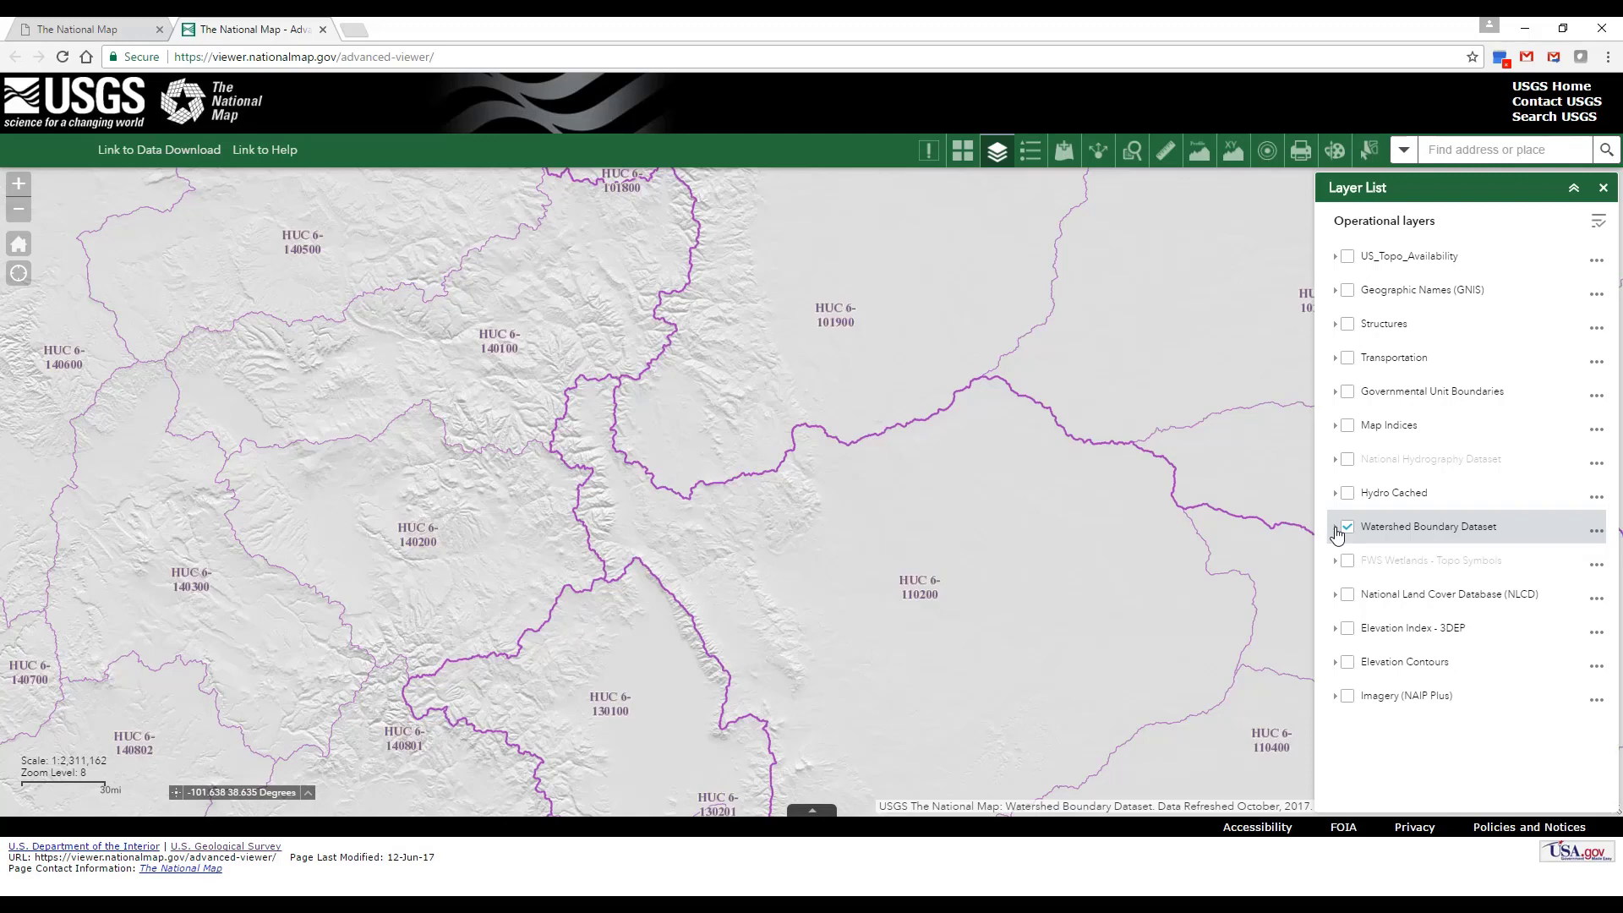
click(1595, 532)
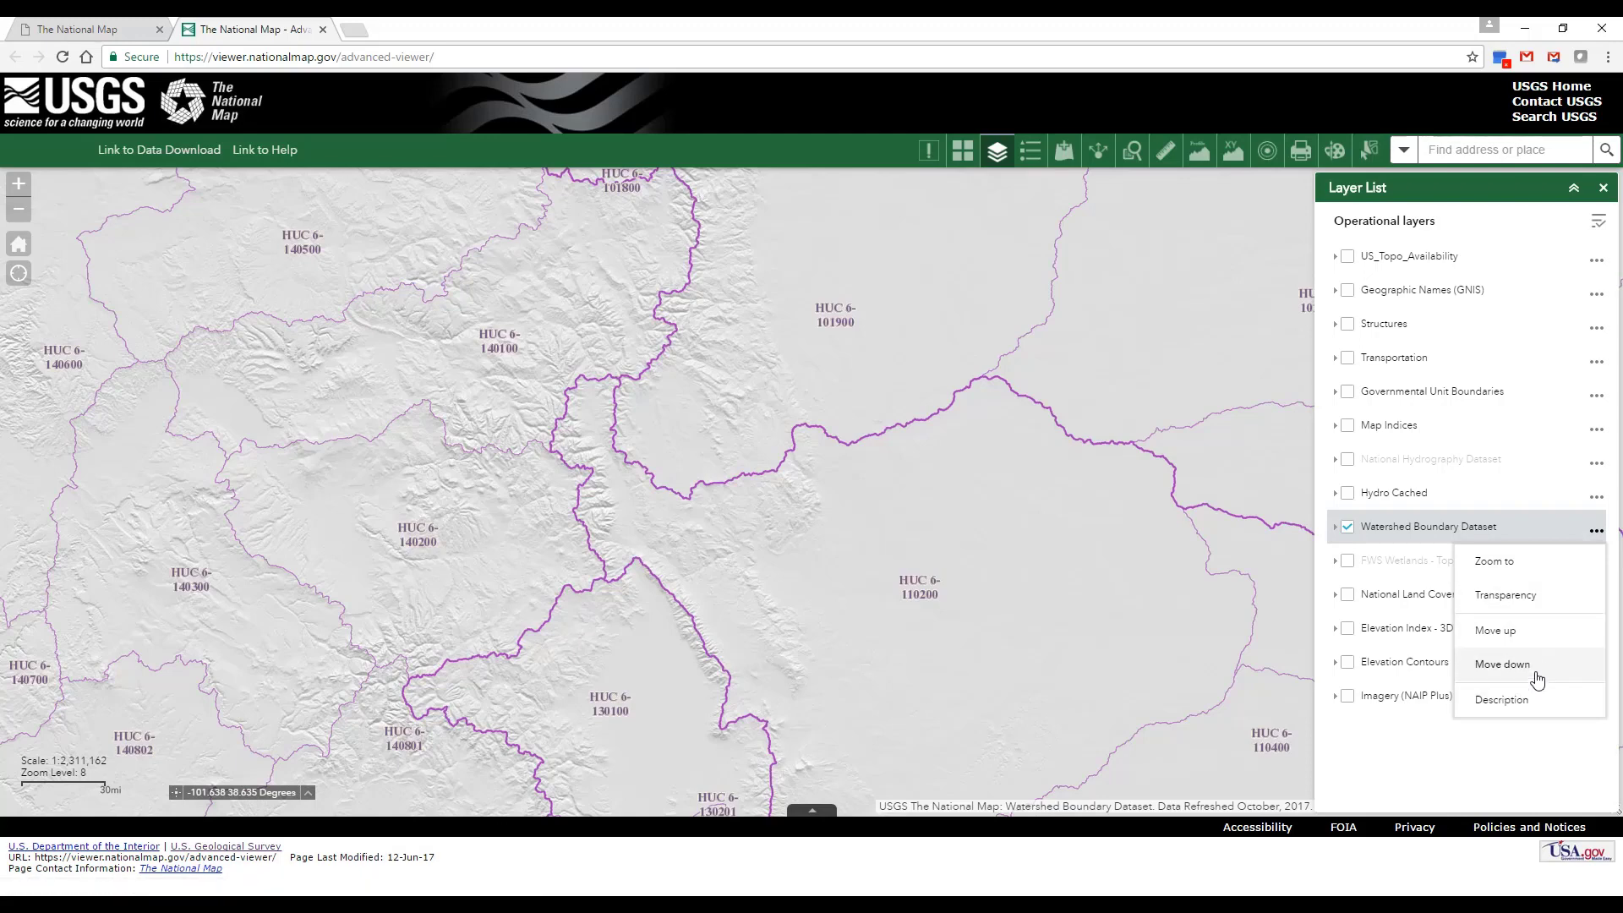
click(1501, 701)
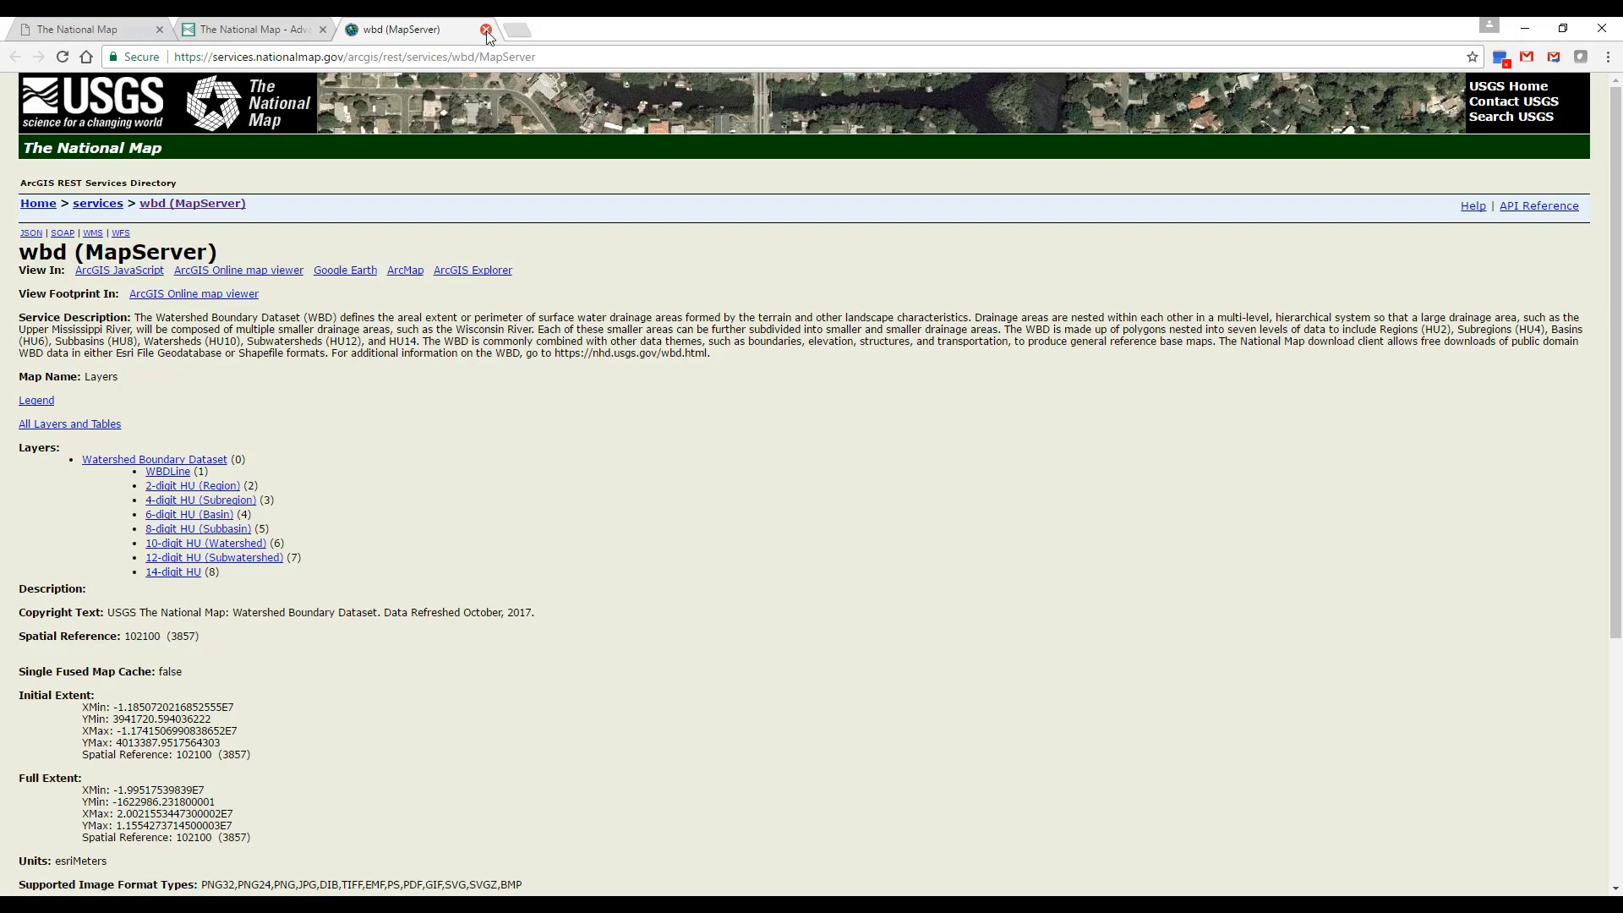
click(485, 30)
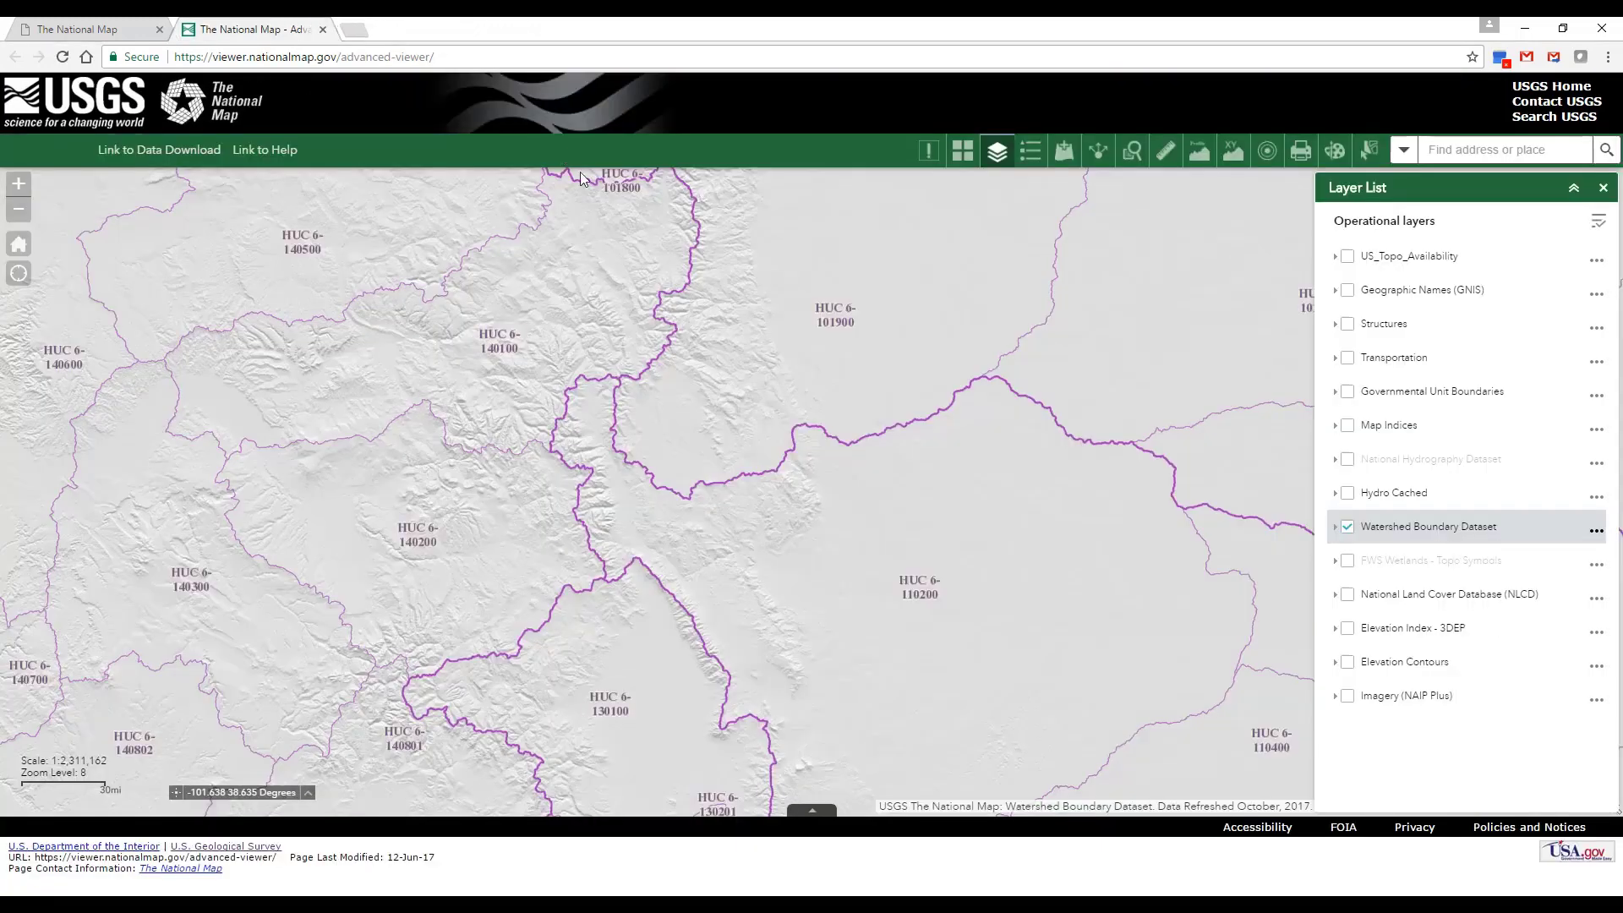
Open the transparency setting of the Watershed Boundary Dataset layer and try out its control
click(1596, 531)
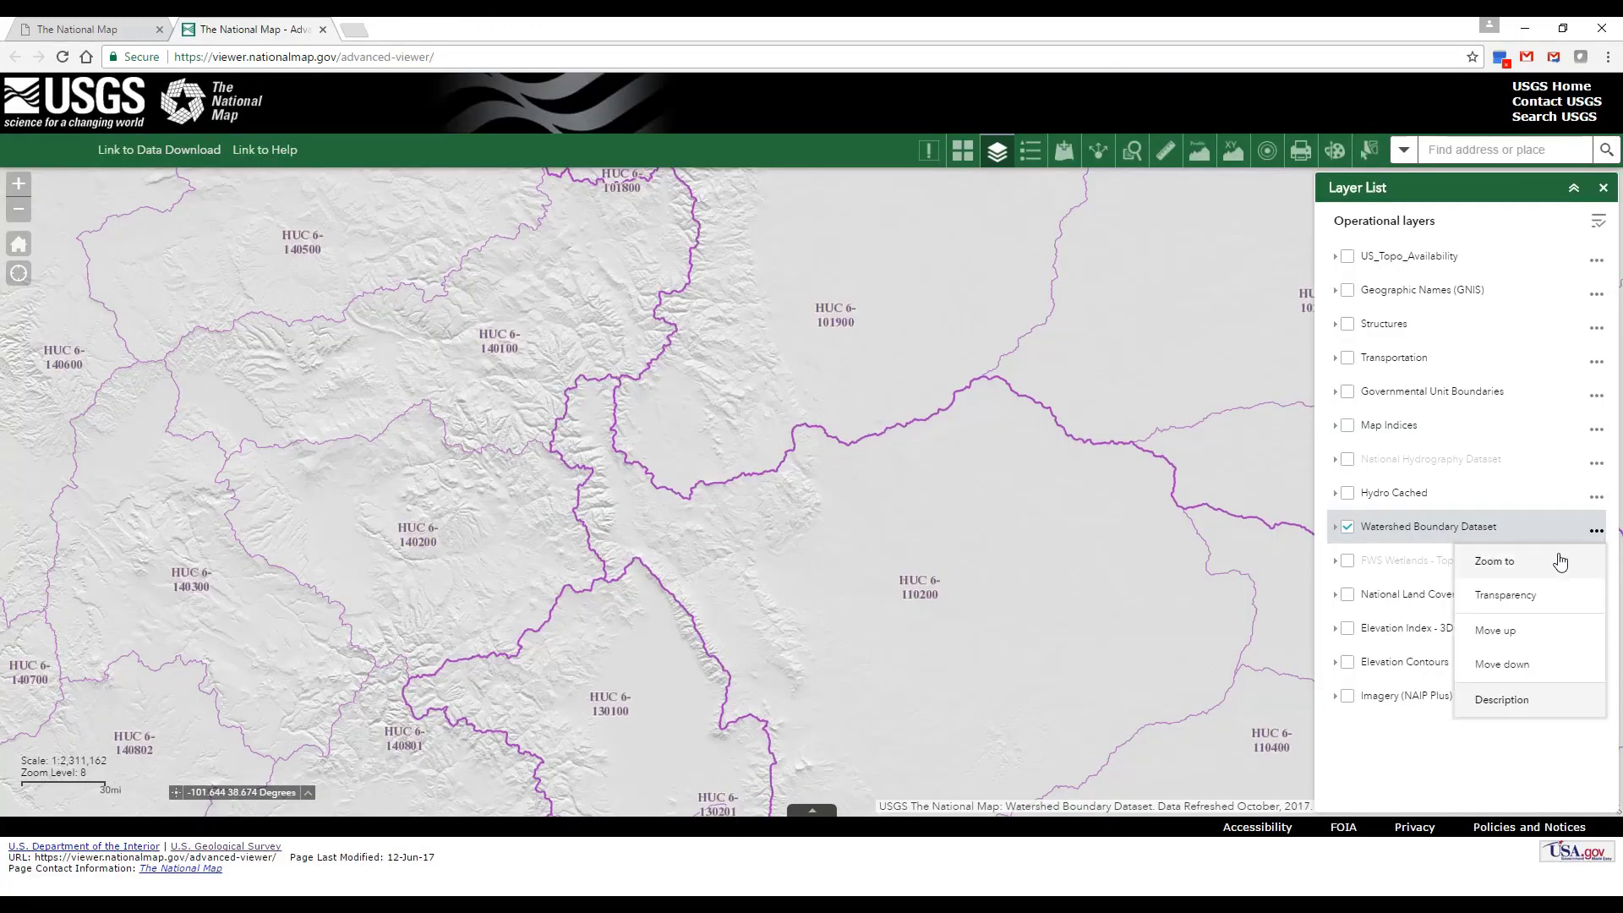
click(1509, 592)
mouse_move(1425, 553)
mouse_down()
mouse_move(1548, 555)
mouse_move(1598, 576)
mouse_move(1434, 581)
mouse_up()
click(1434, 581)
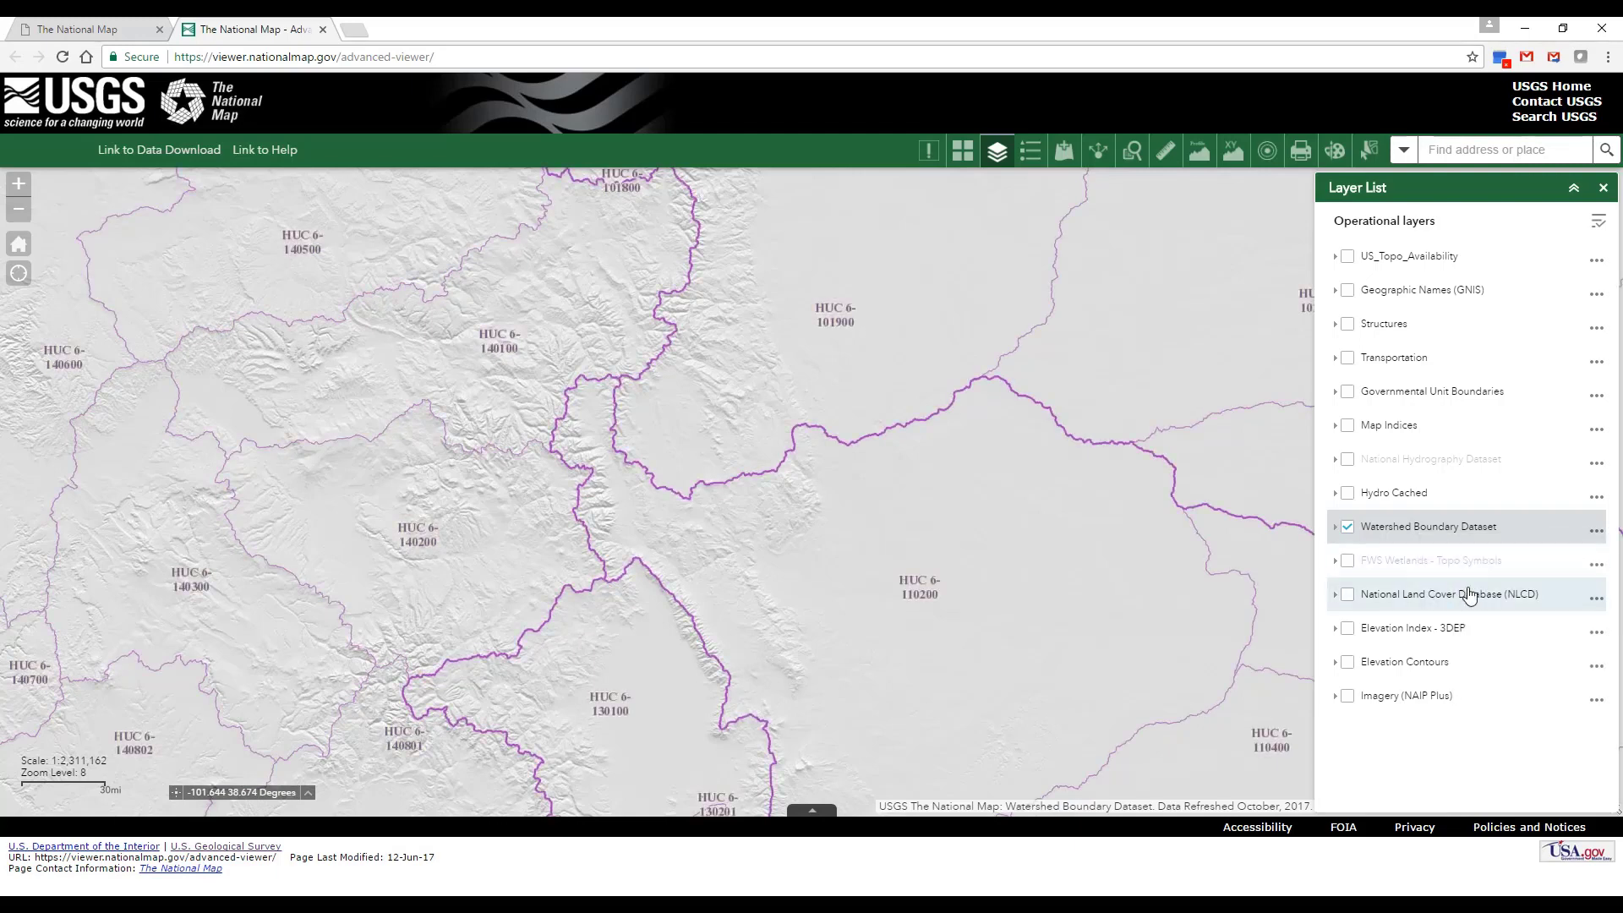
Move the Watershed Boundary Dataset layer up one place in the layer order and back down
click(1597, 531)
click(1576, 631)
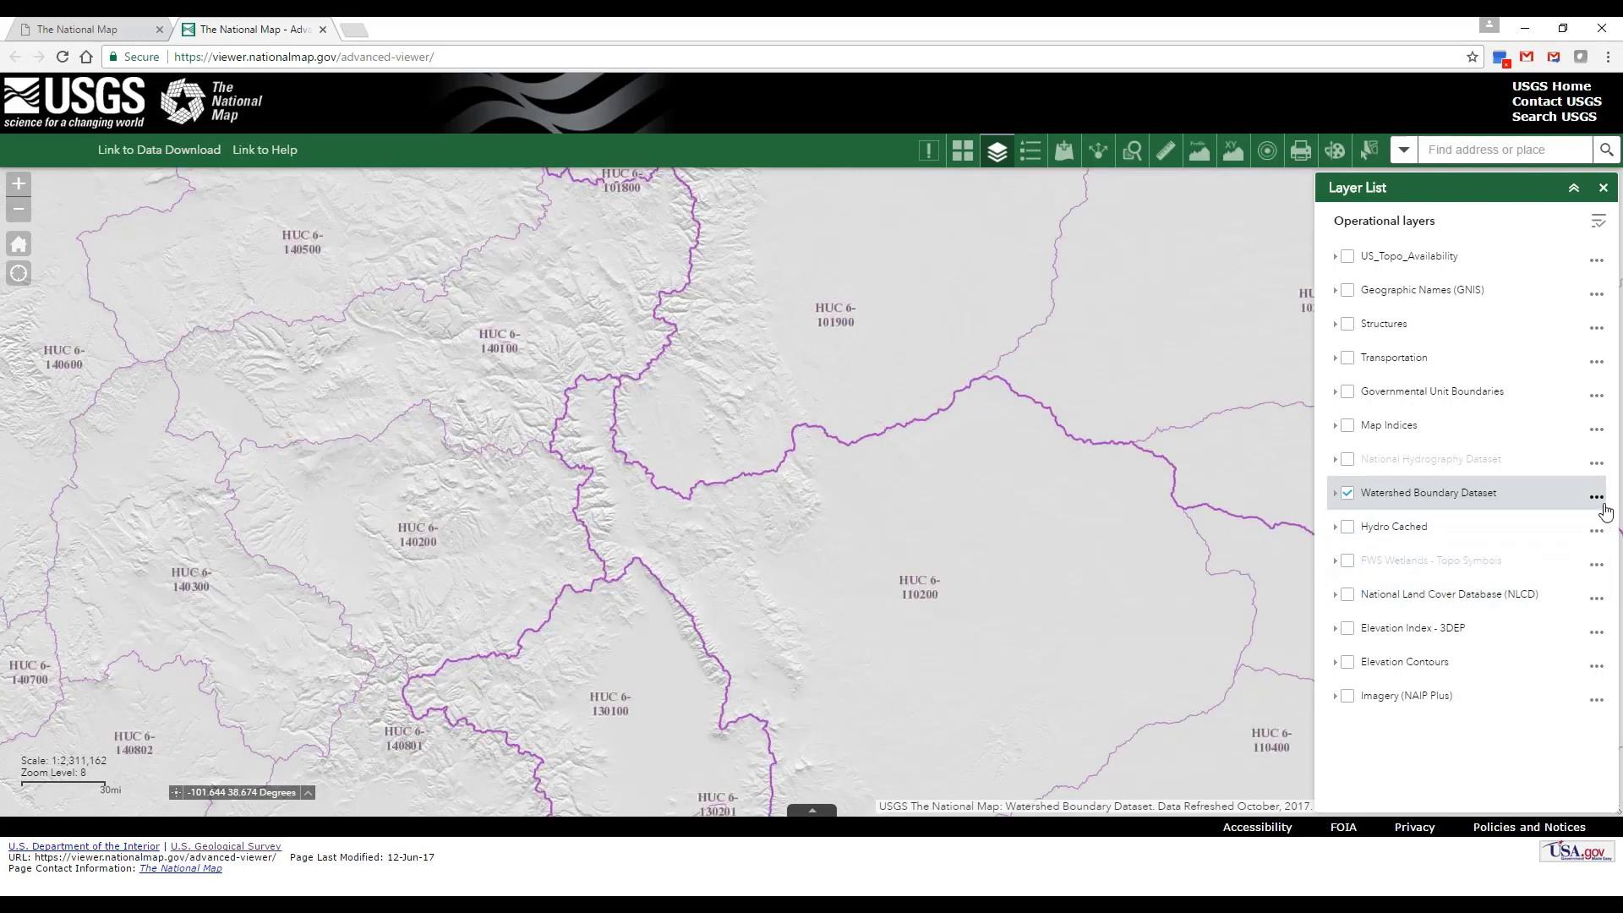
click(1597, 497)
click(1571, 630)
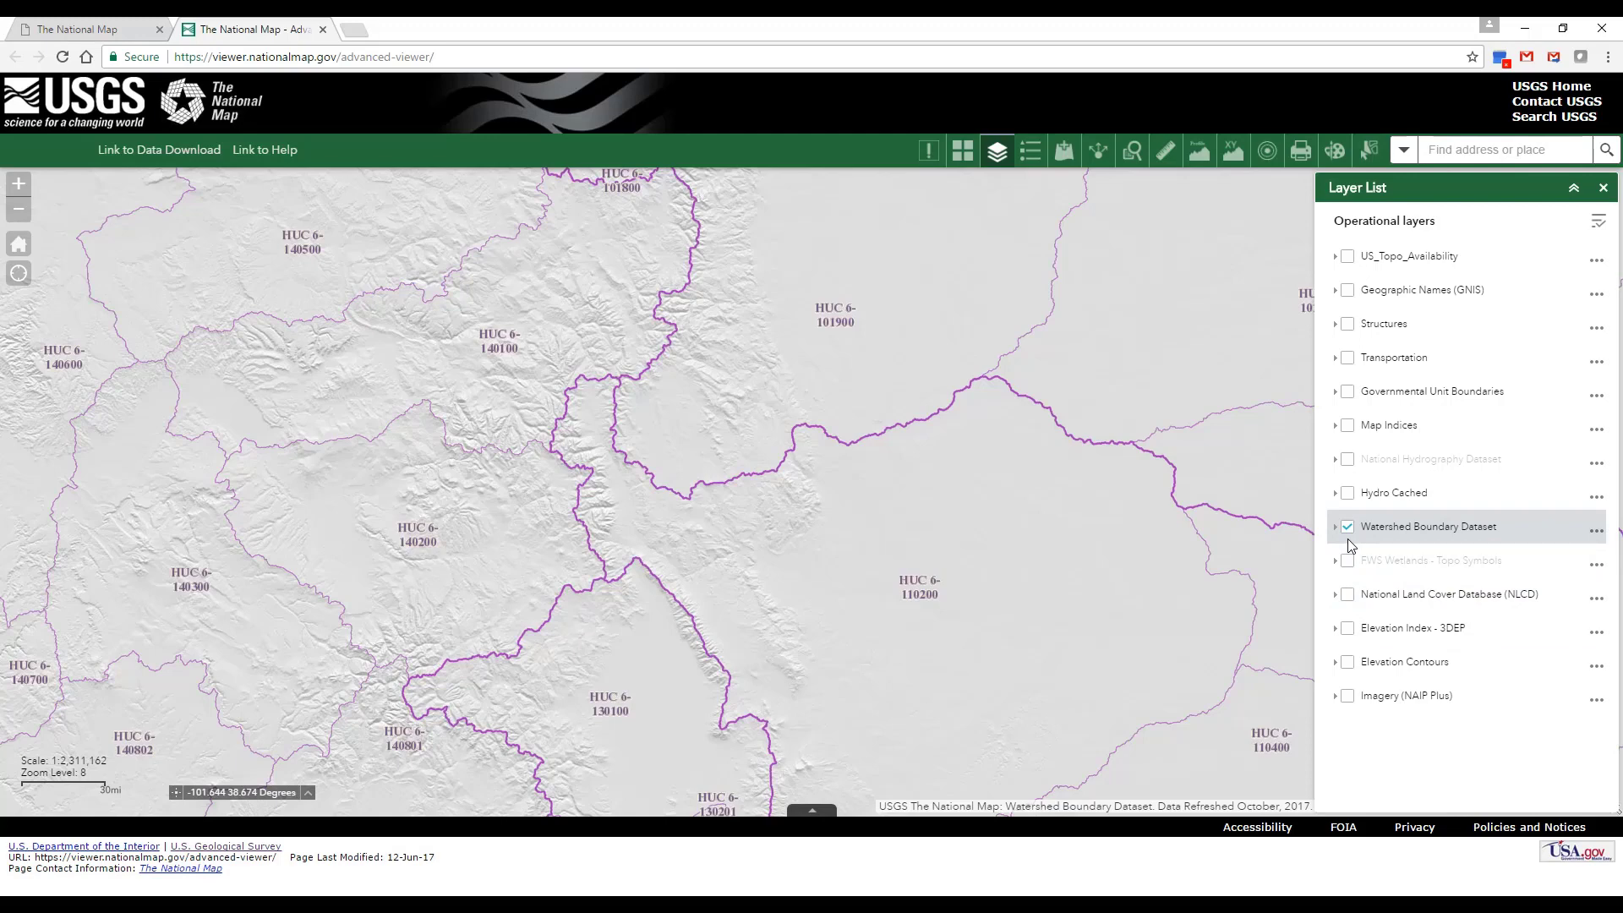
Turn all operational layers on at once, and turn them all off again
click(1599, 224)
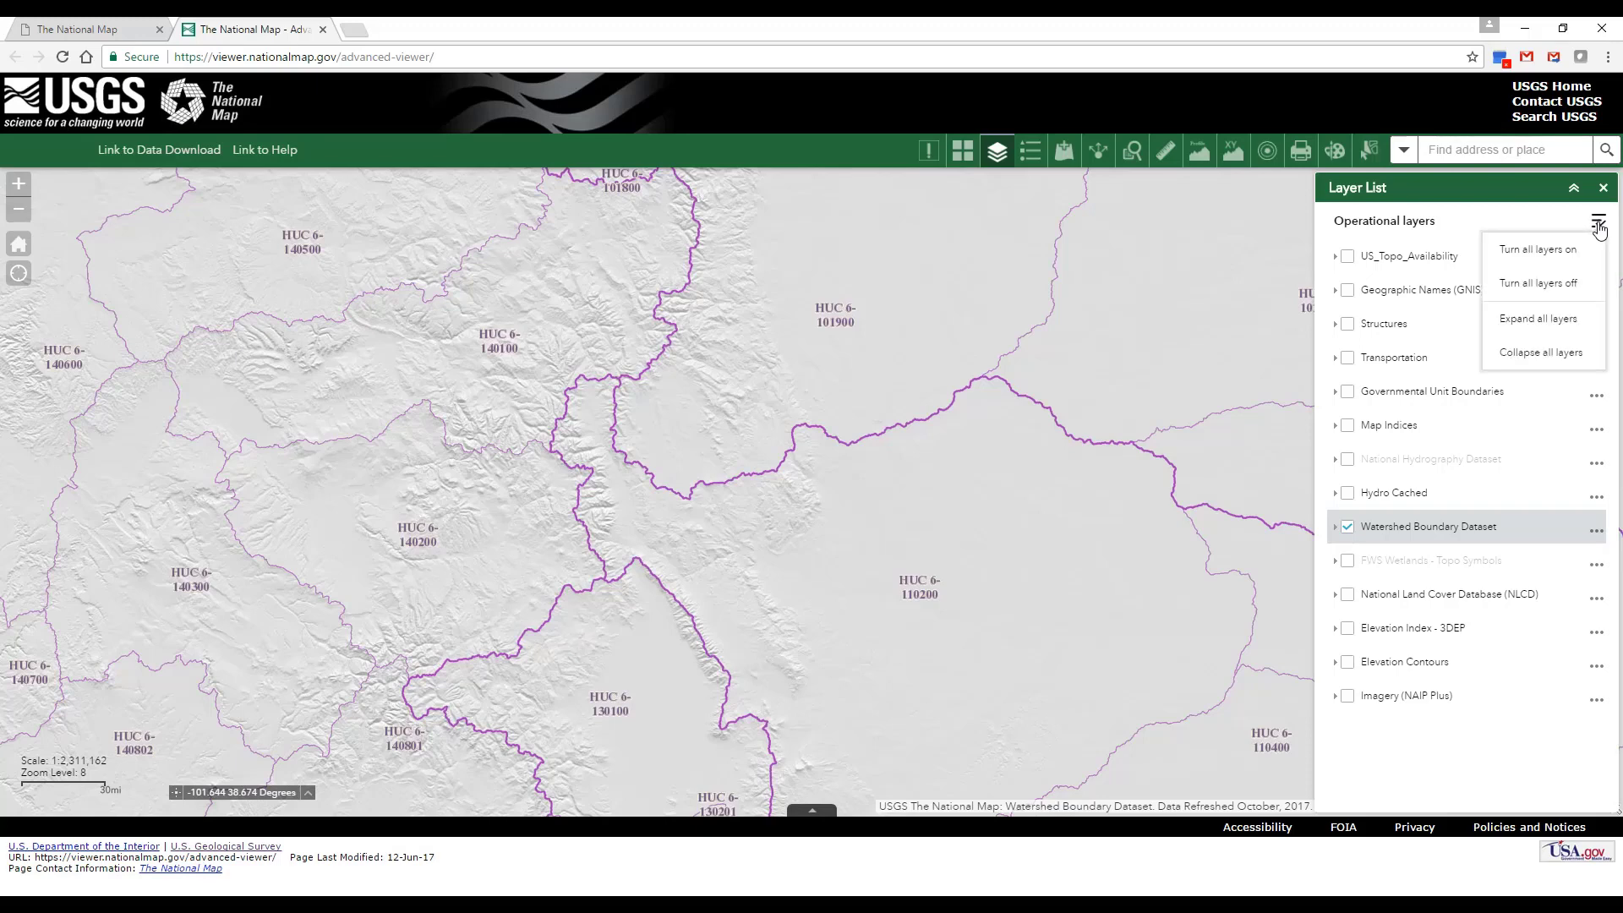
click(1598, 224)
click(1599, 224)
click(1595, 250)
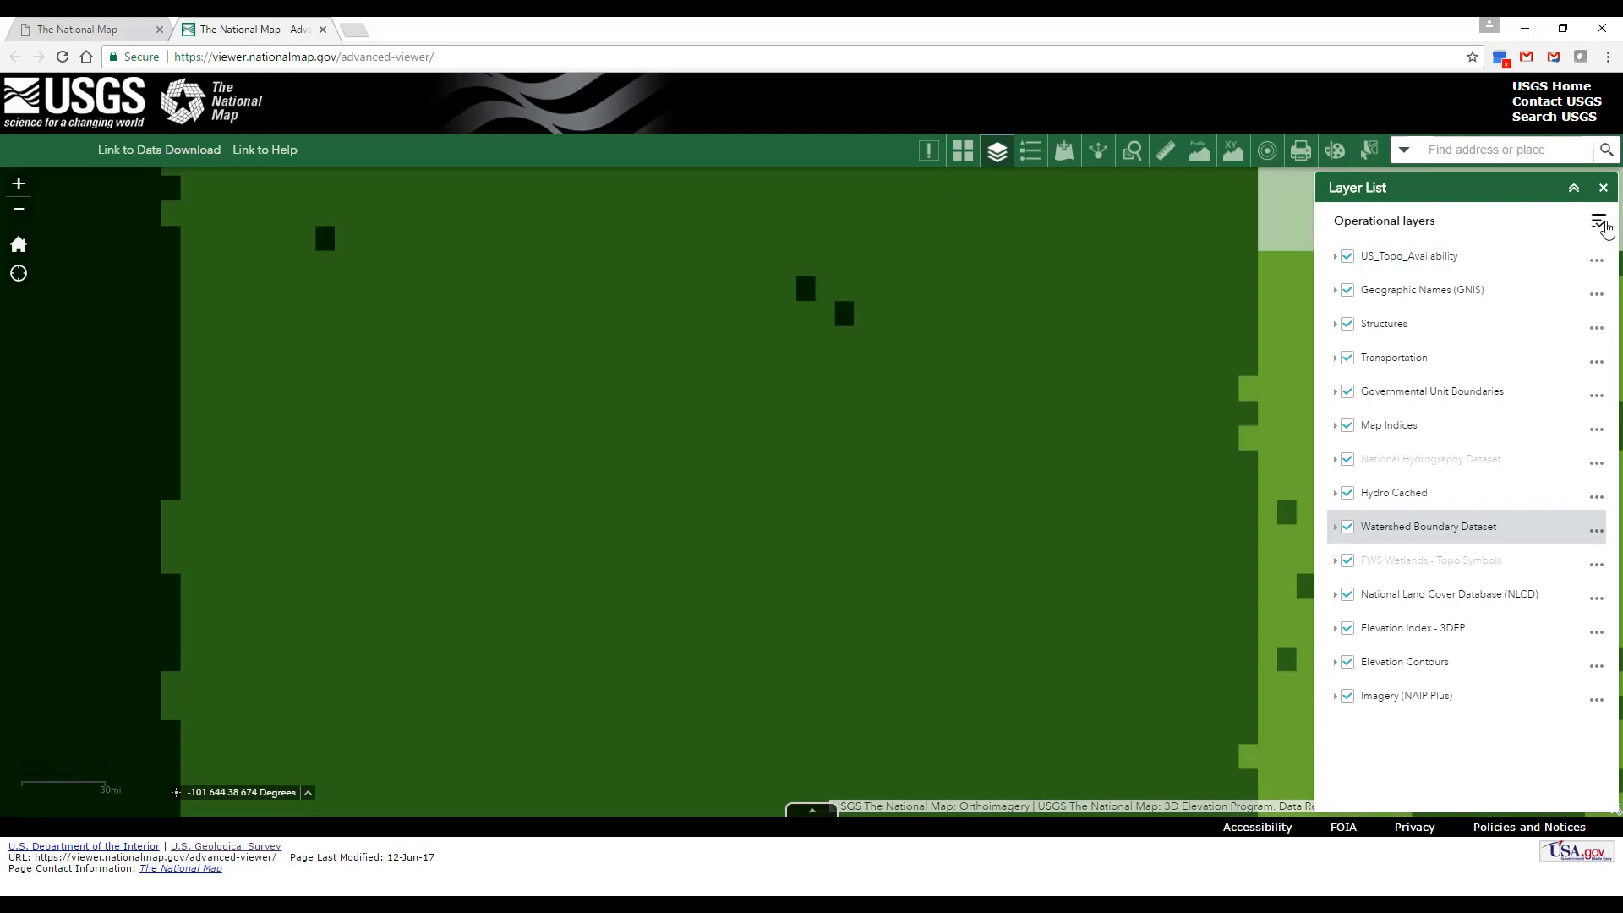
click(1604, 227)
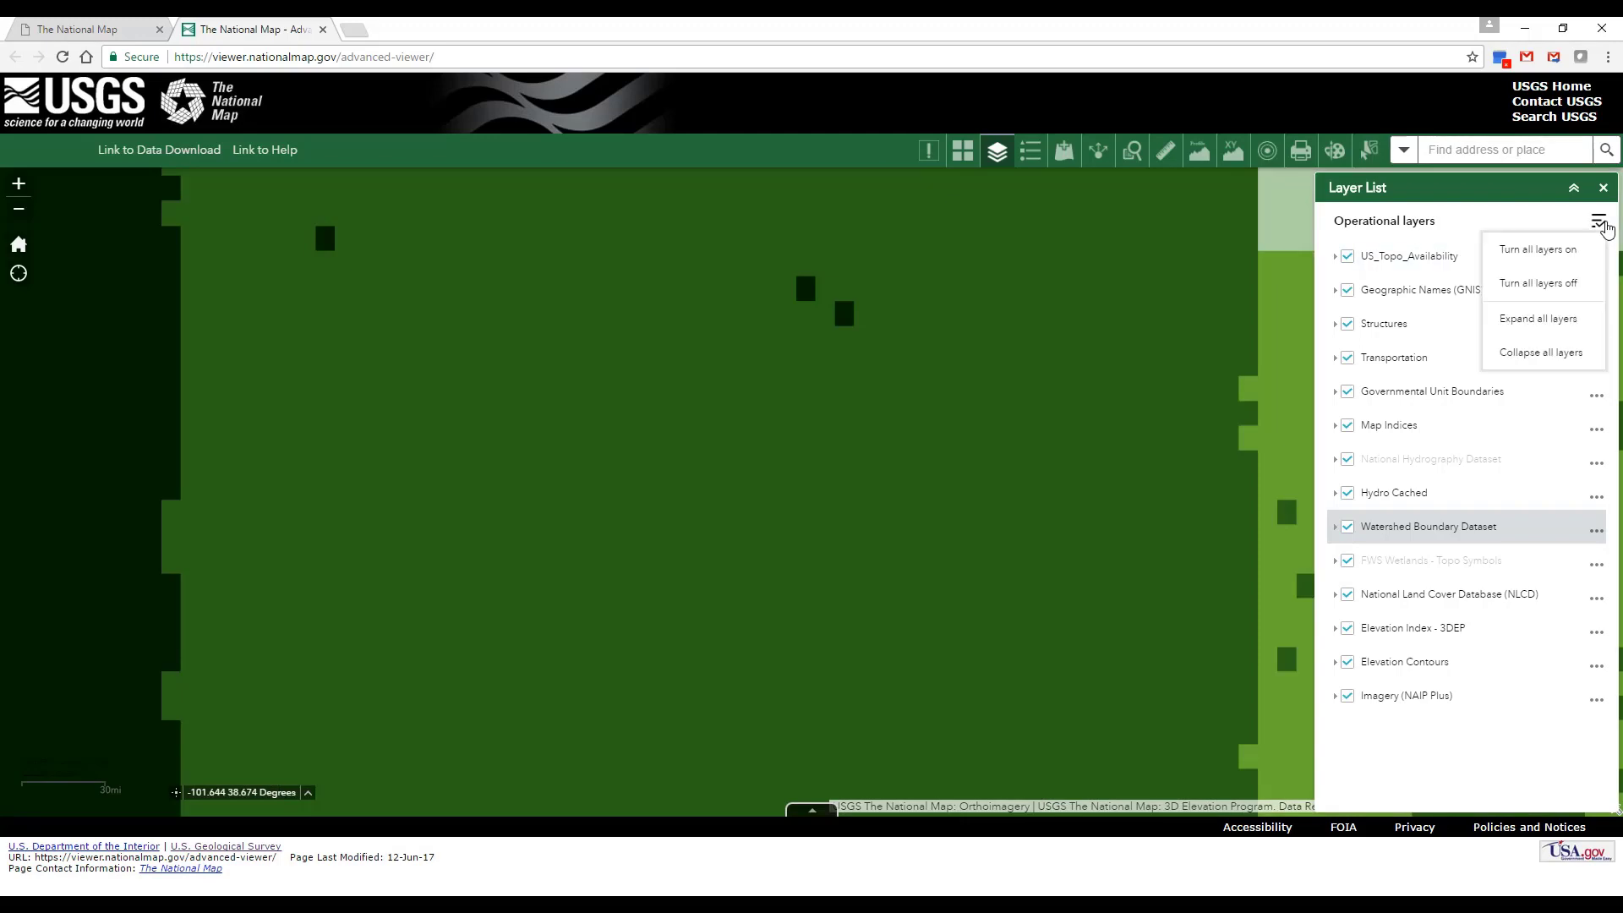
click(1582, 290)
Expand all operational layers to show their sublayers, and collapse them all again
click(1598, 222)
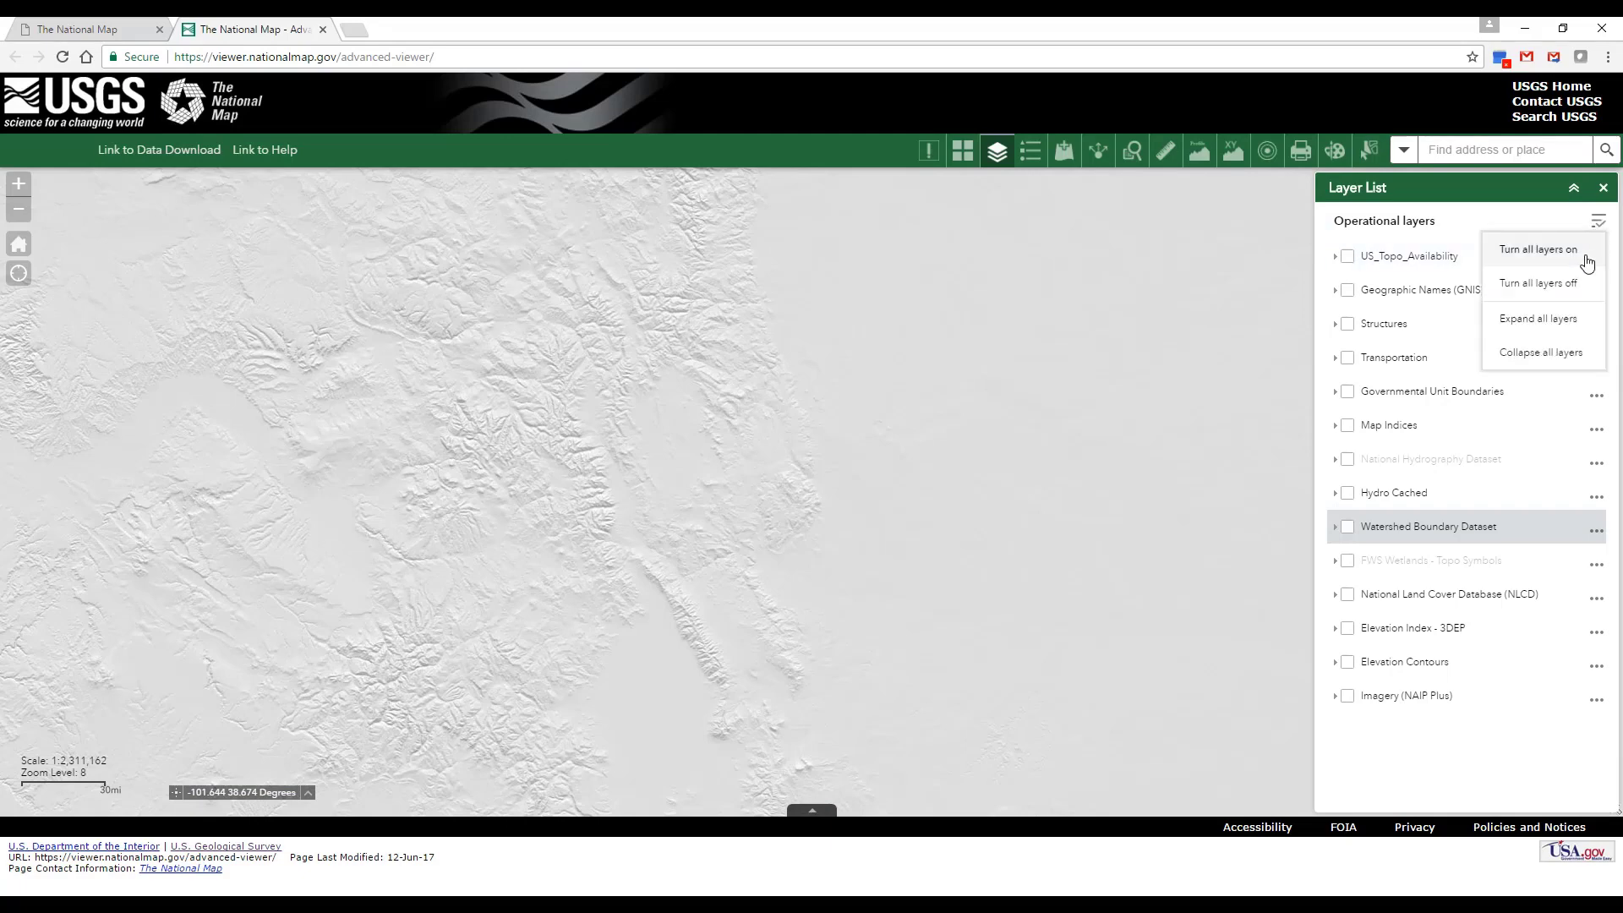
click(1560, 322)
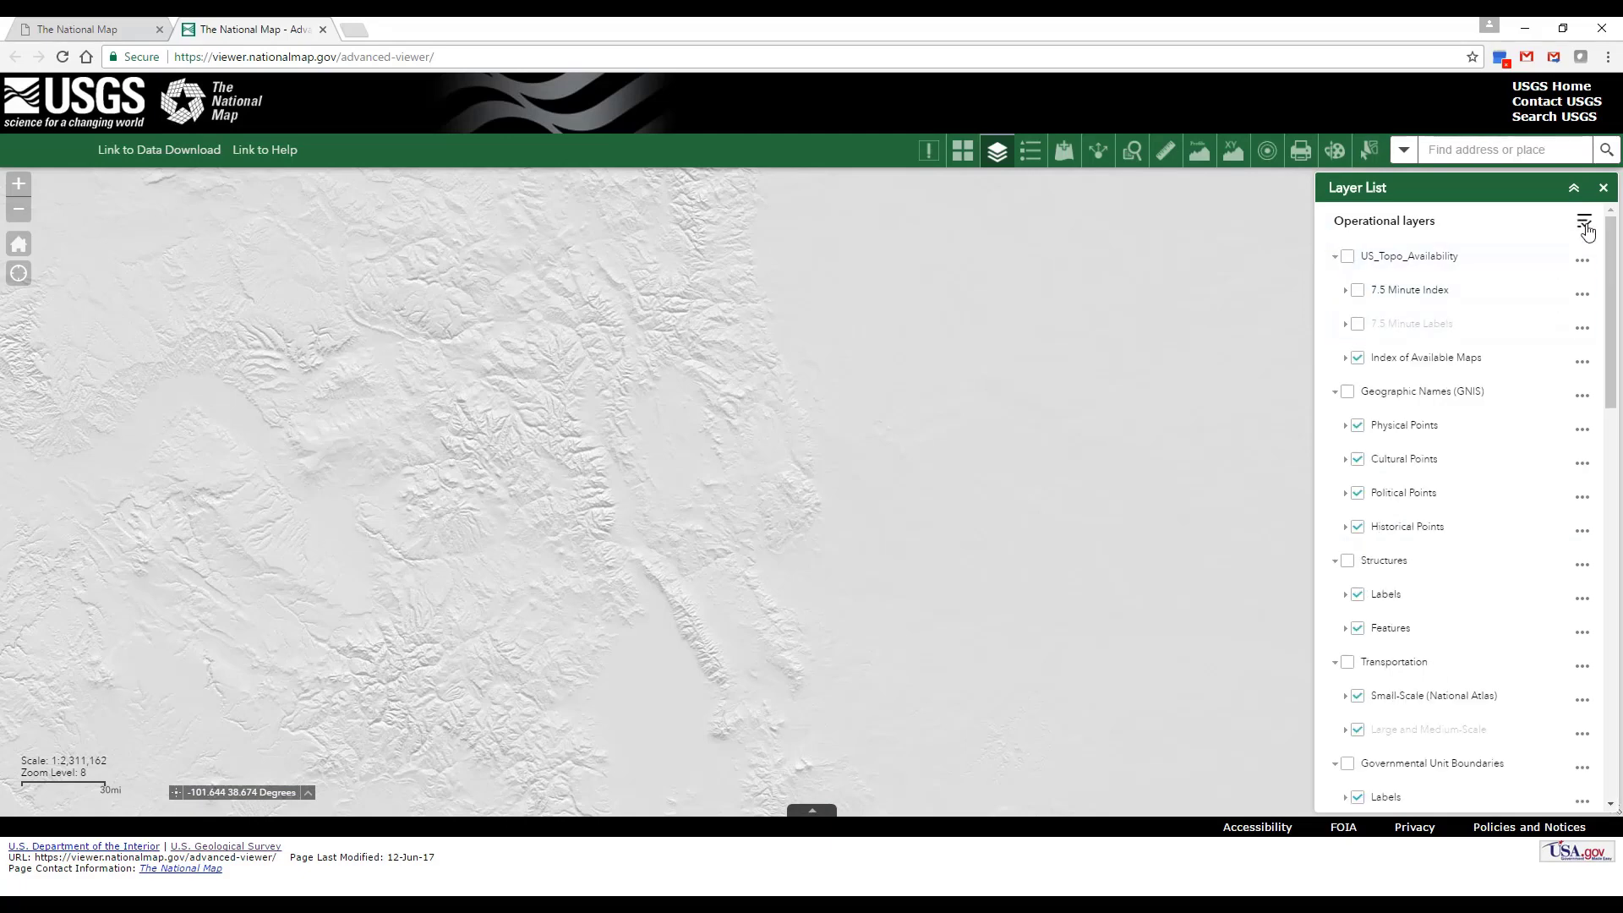
click(1585, 225)
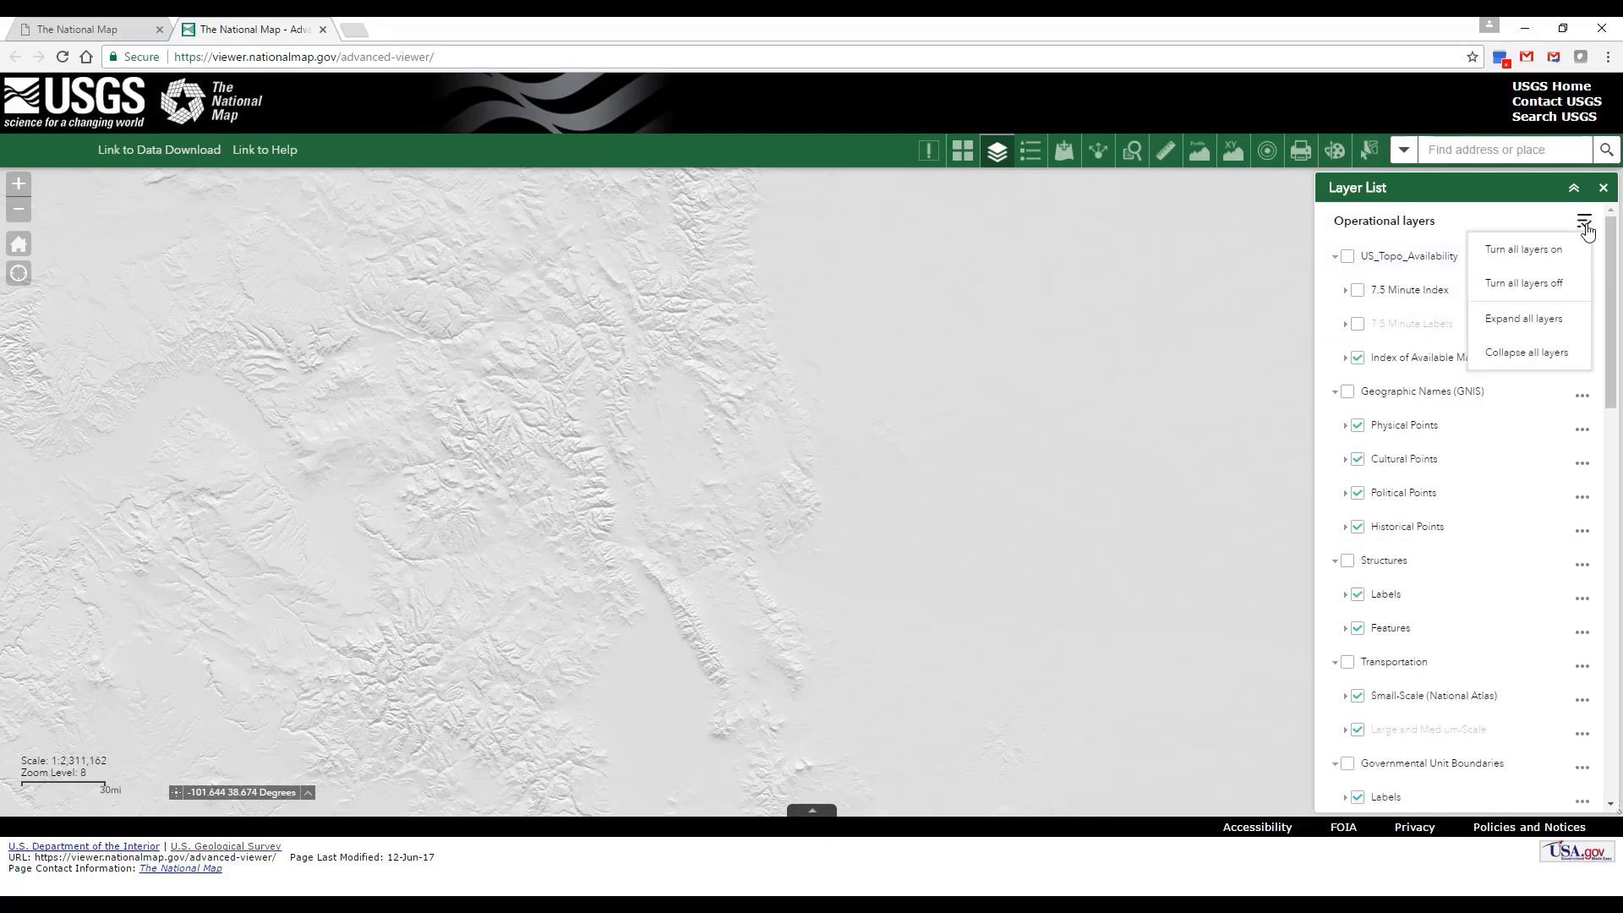
click(1544, 353)
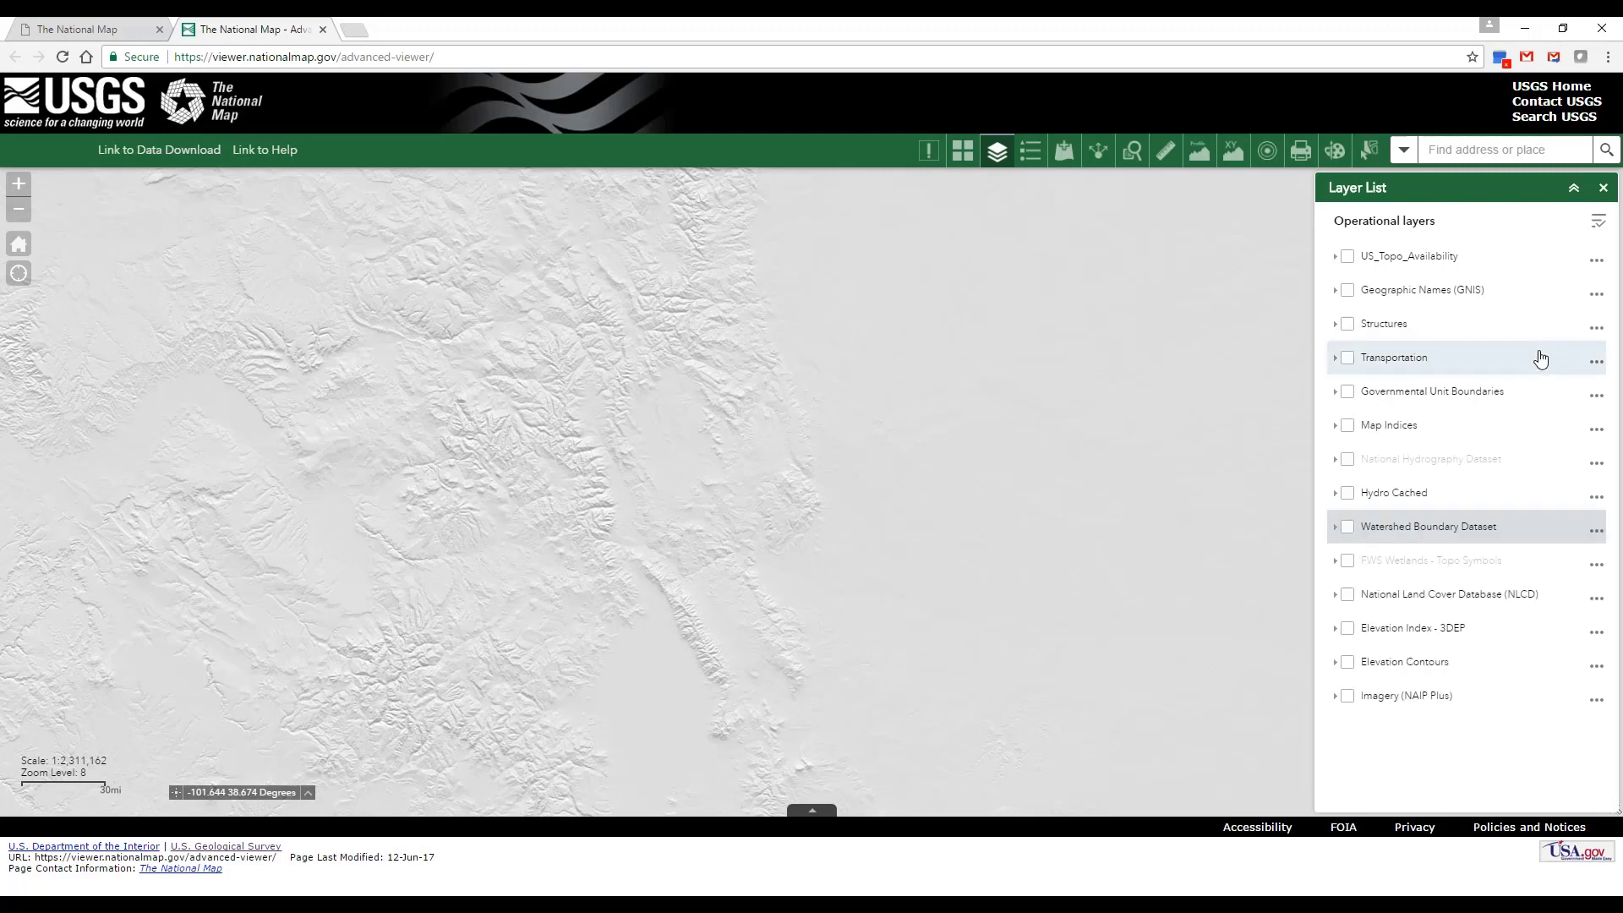
Use the US_Topo_Availability entry to toggle all layers on and off together and expand every top-level layer
ctrl+click(1349, 257)
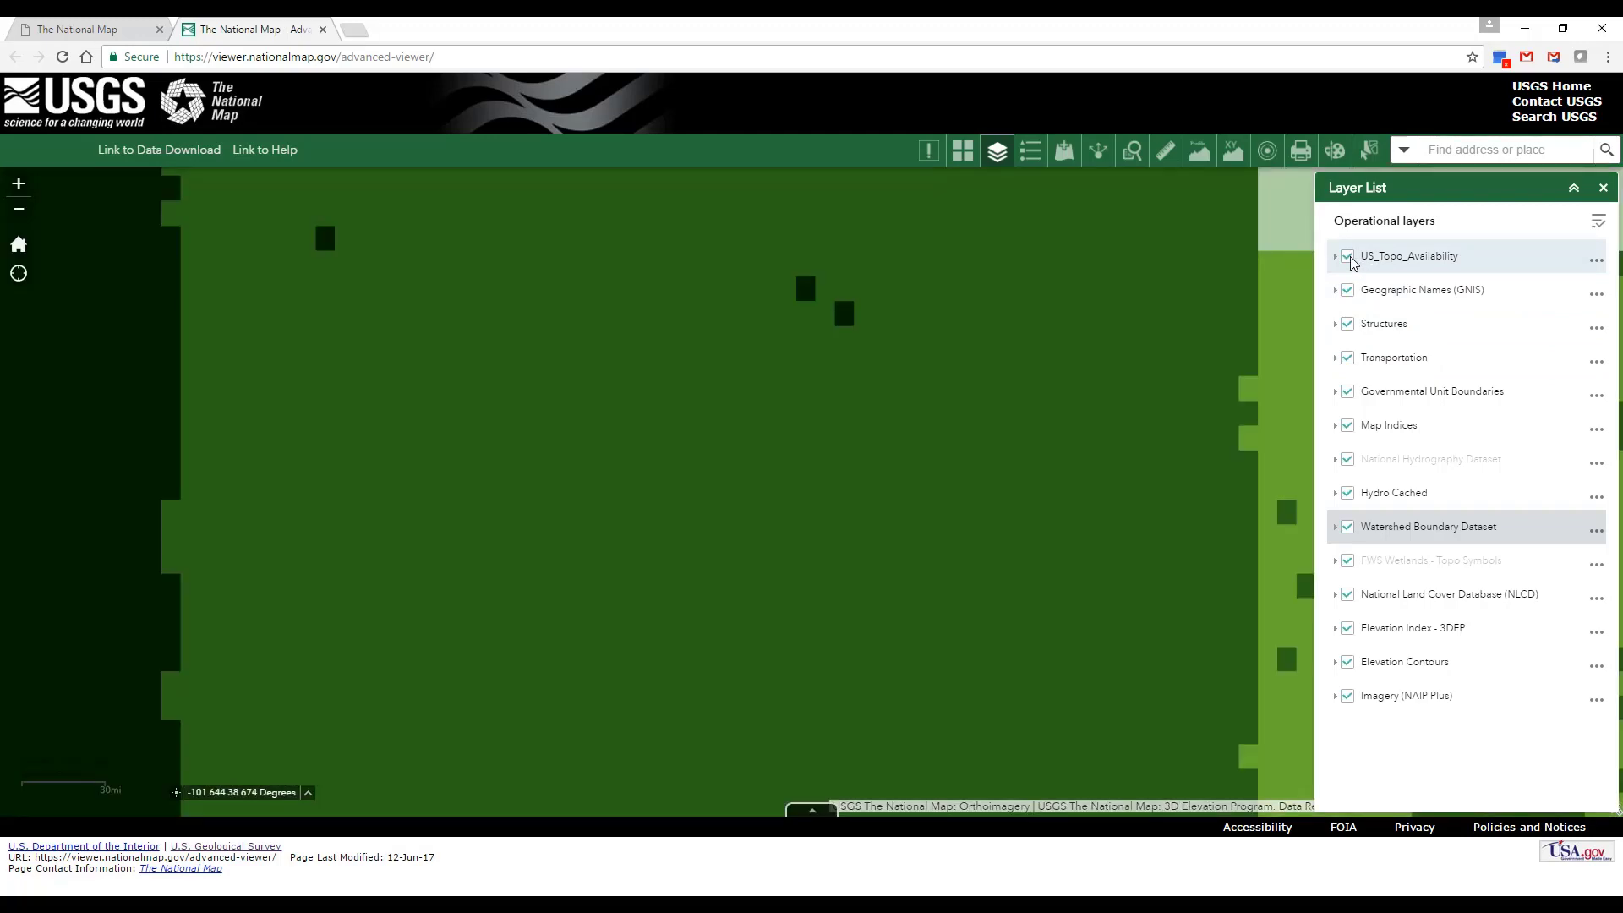
ctrl+click(1348, 256)
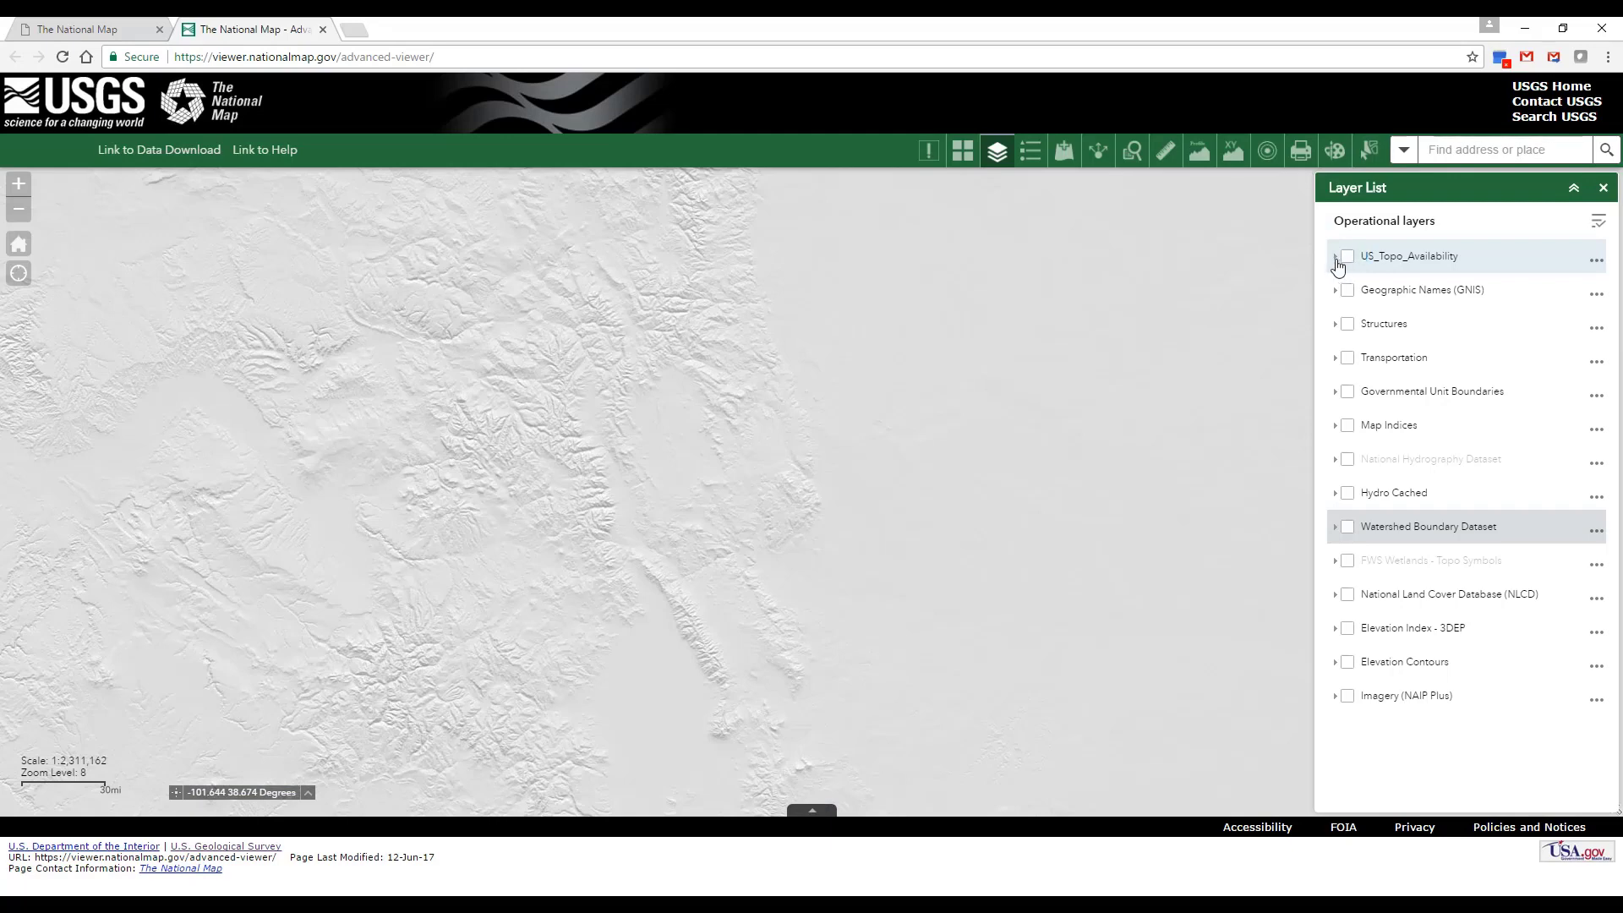
ctrl+click(1336, 257)
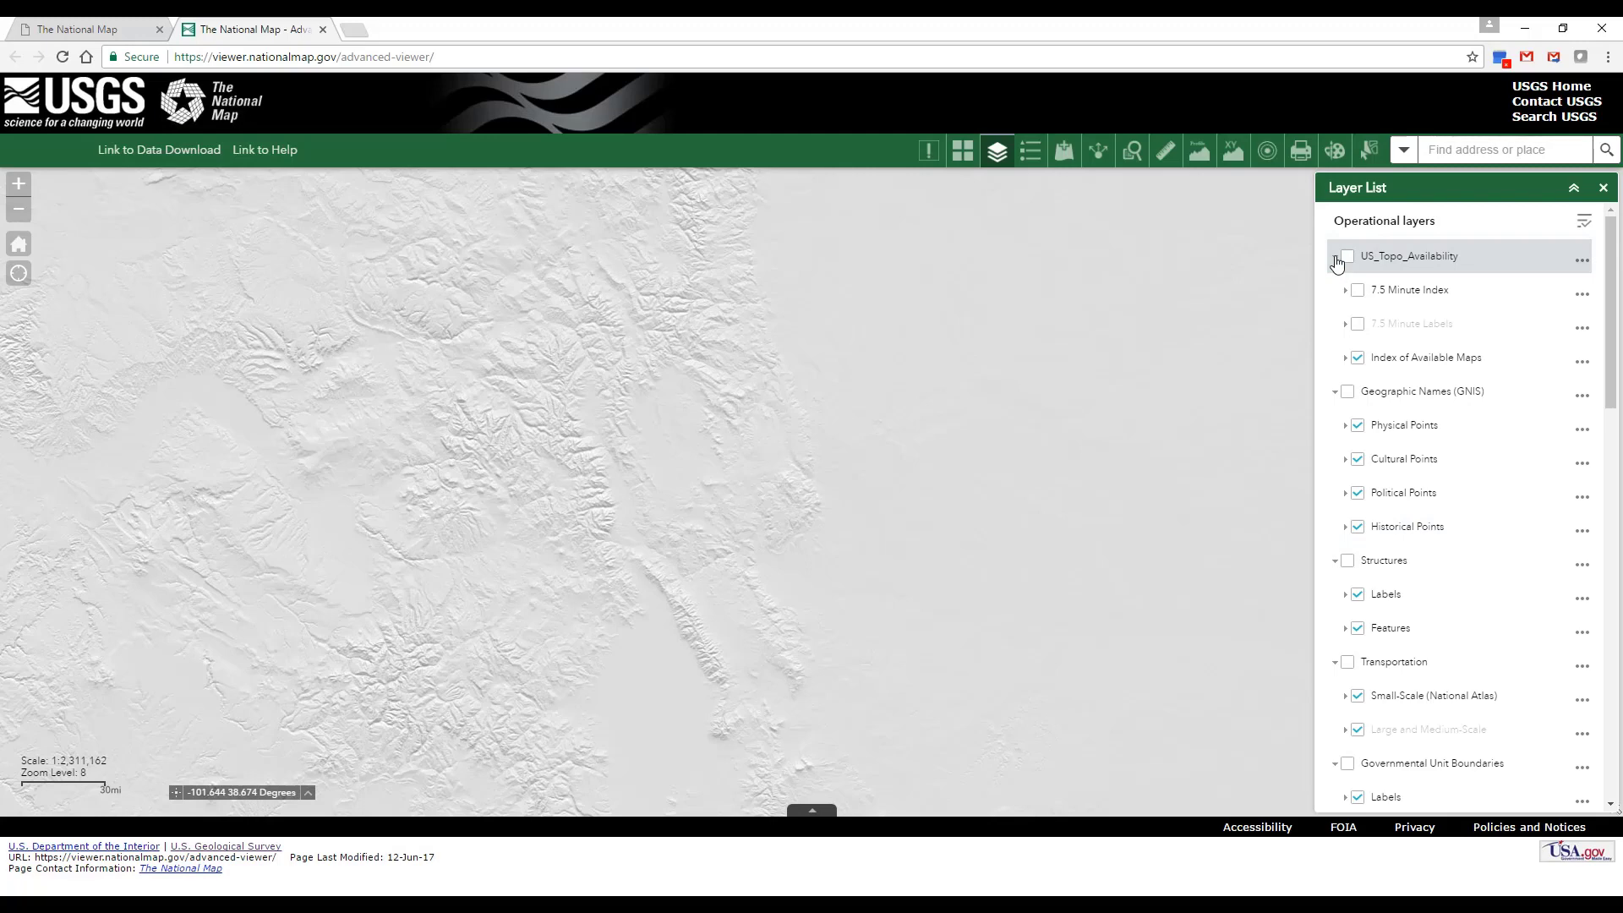
Collapse all top-level layers at once, and zoom the map in to level 11 to display the National Hydrography Dataset layer
ctrl+click(1336, 257)
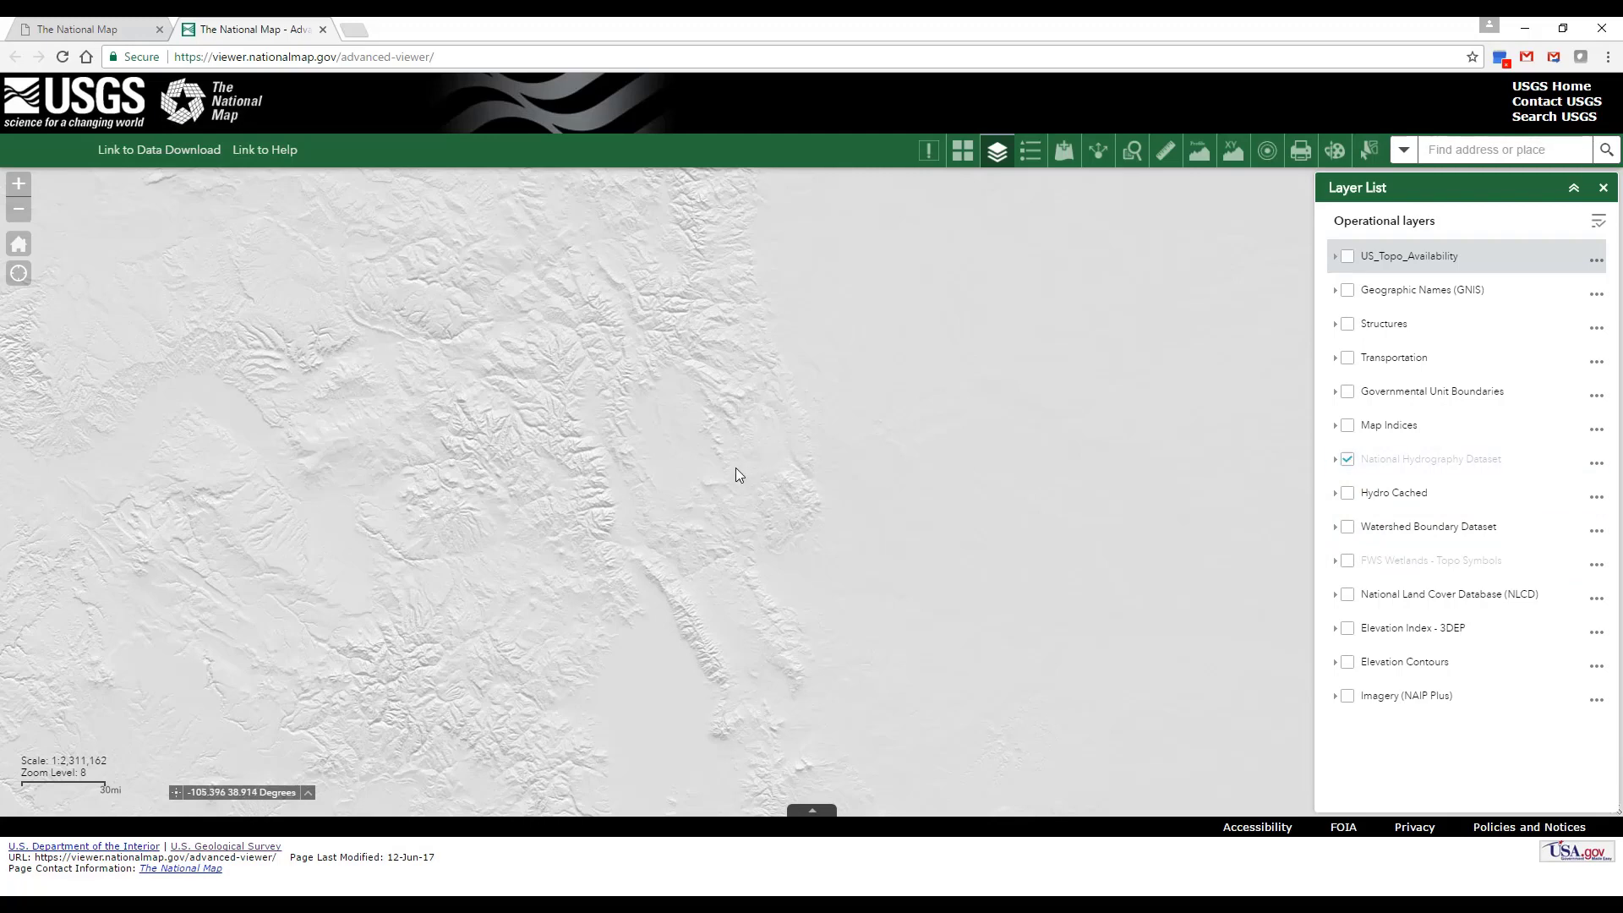
scroll(735, 468, up, 1)
scroll(735, 468, up, 1)
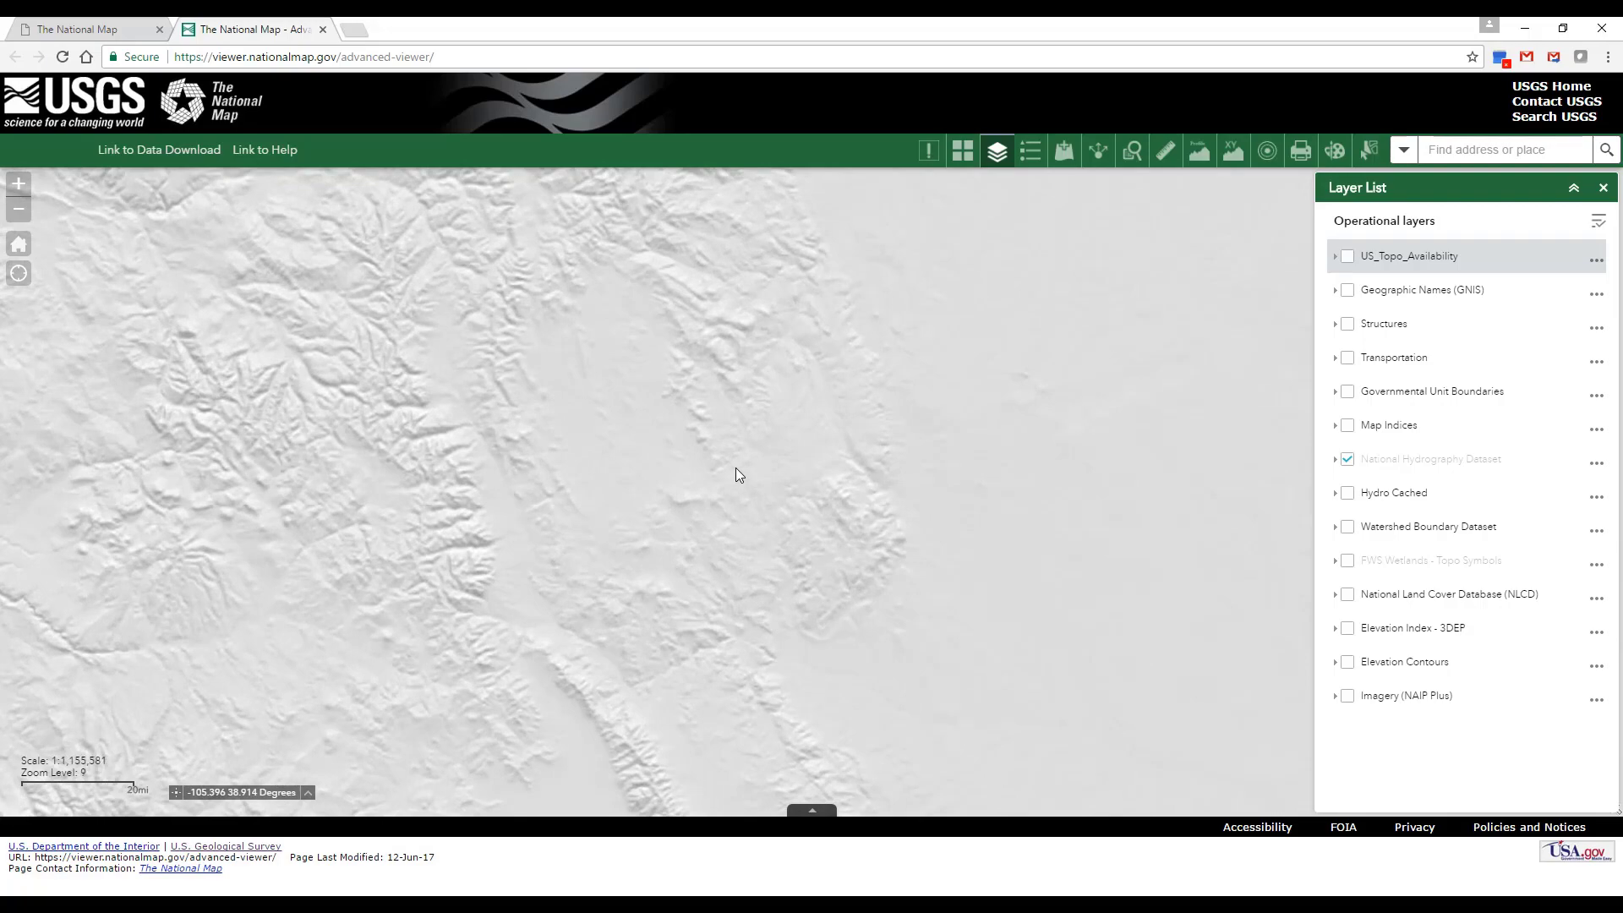
scroll(735, 469, up, 1)
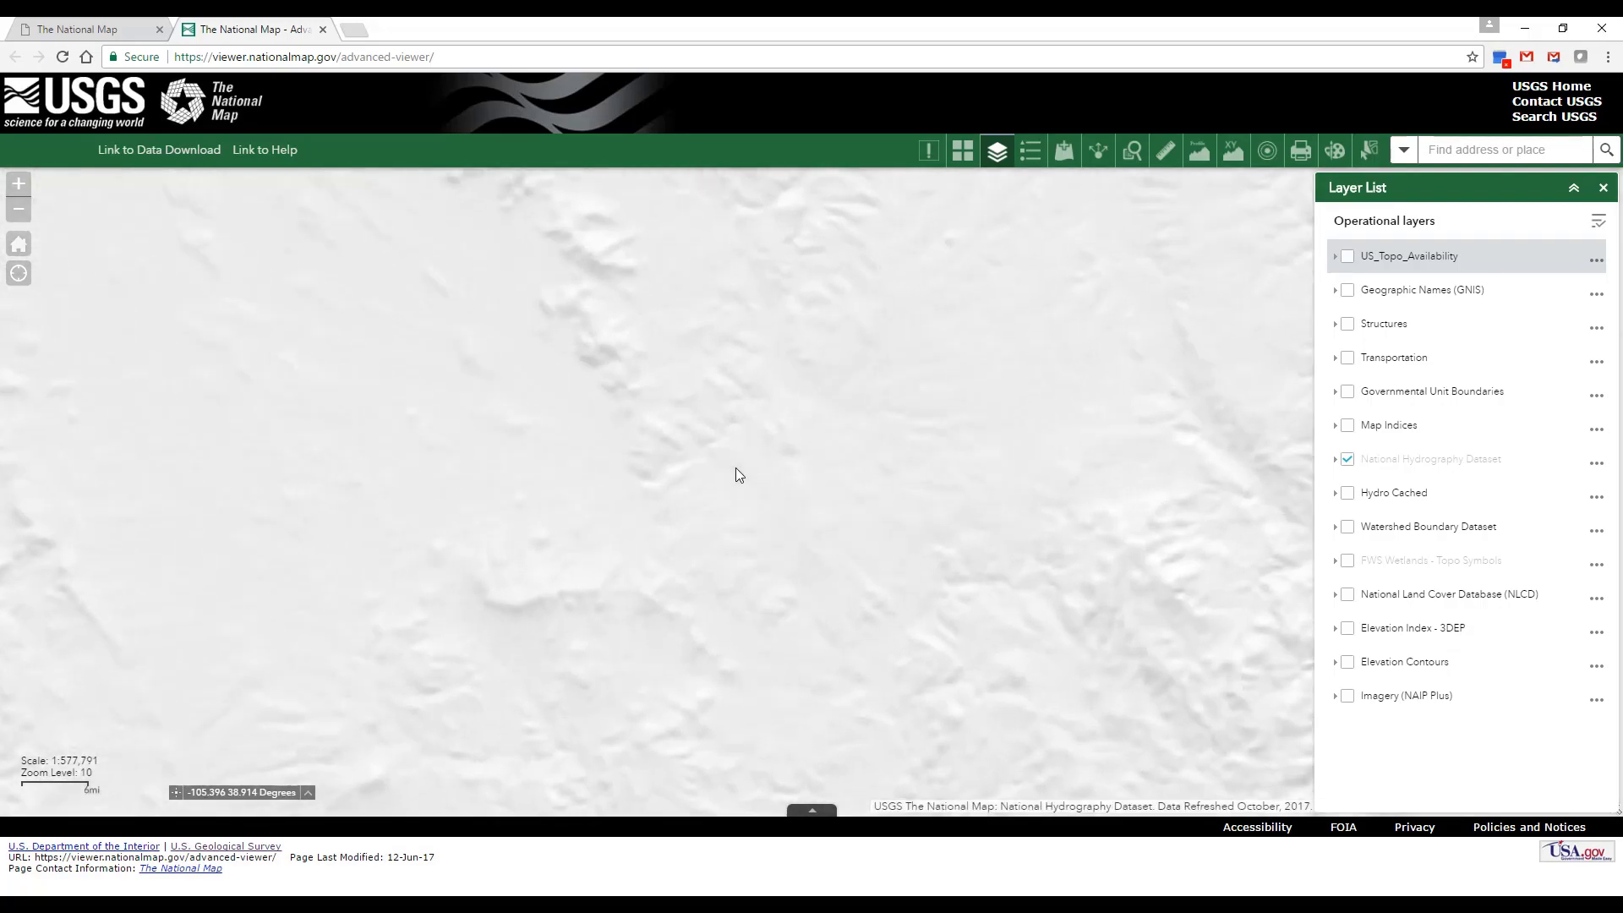
scroll(735, 474, up, 1)
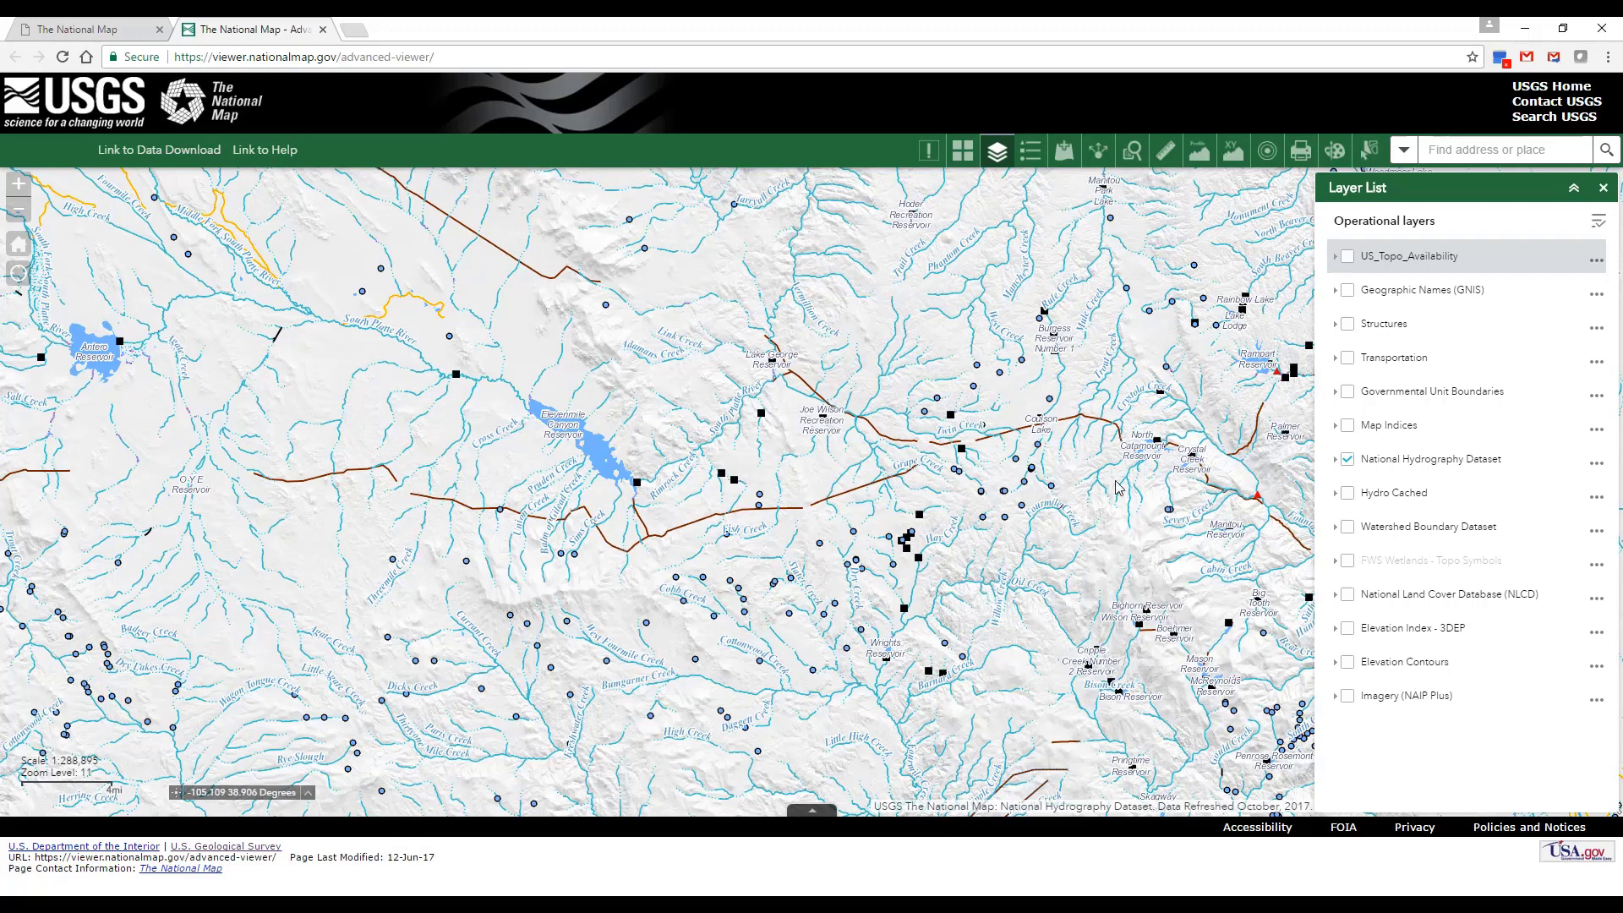
Turn off the National Hydrography Dataset layer, show Hydro Cached in its place, and hide that again before closing the Layer List
click(1348, 459)
click(1347, 498)
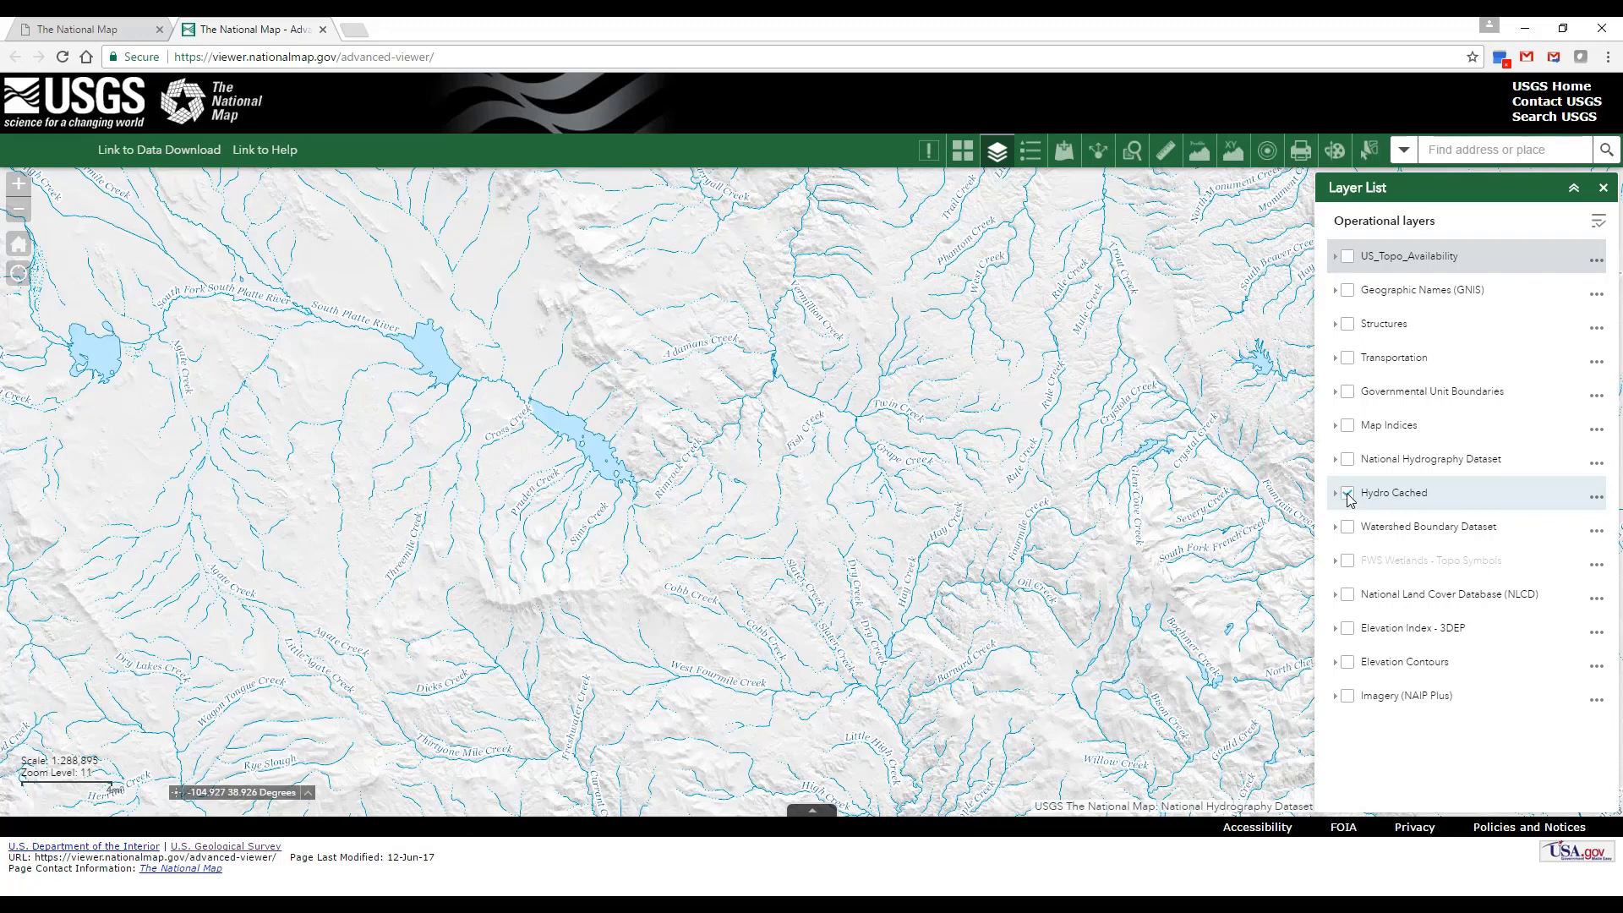
click(1348, 494)
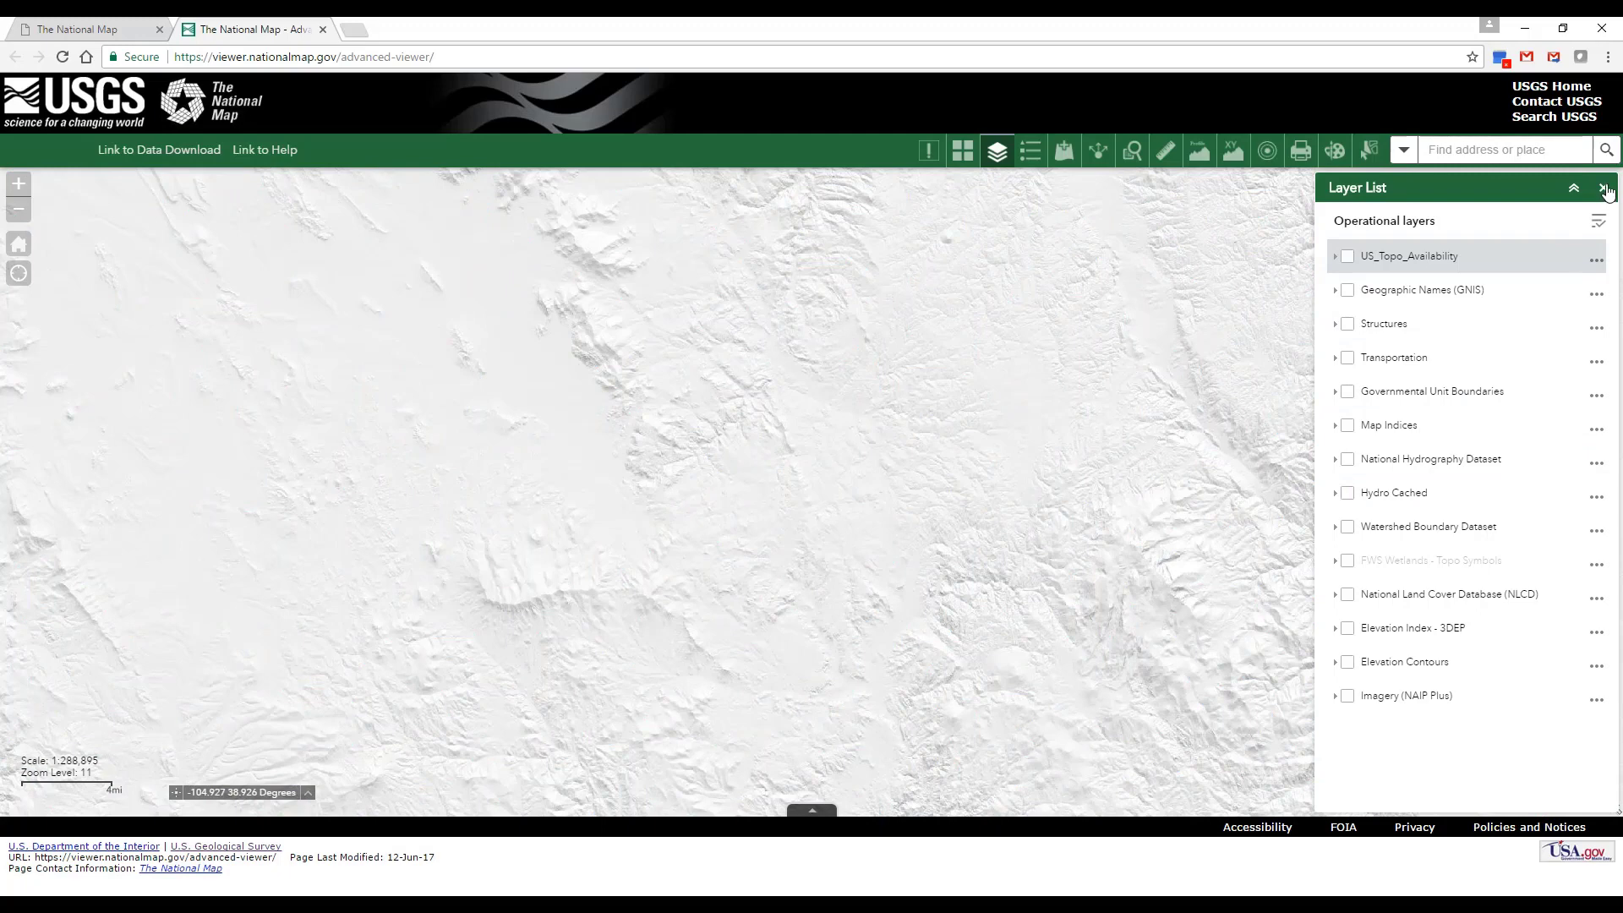
click(1603, 189)
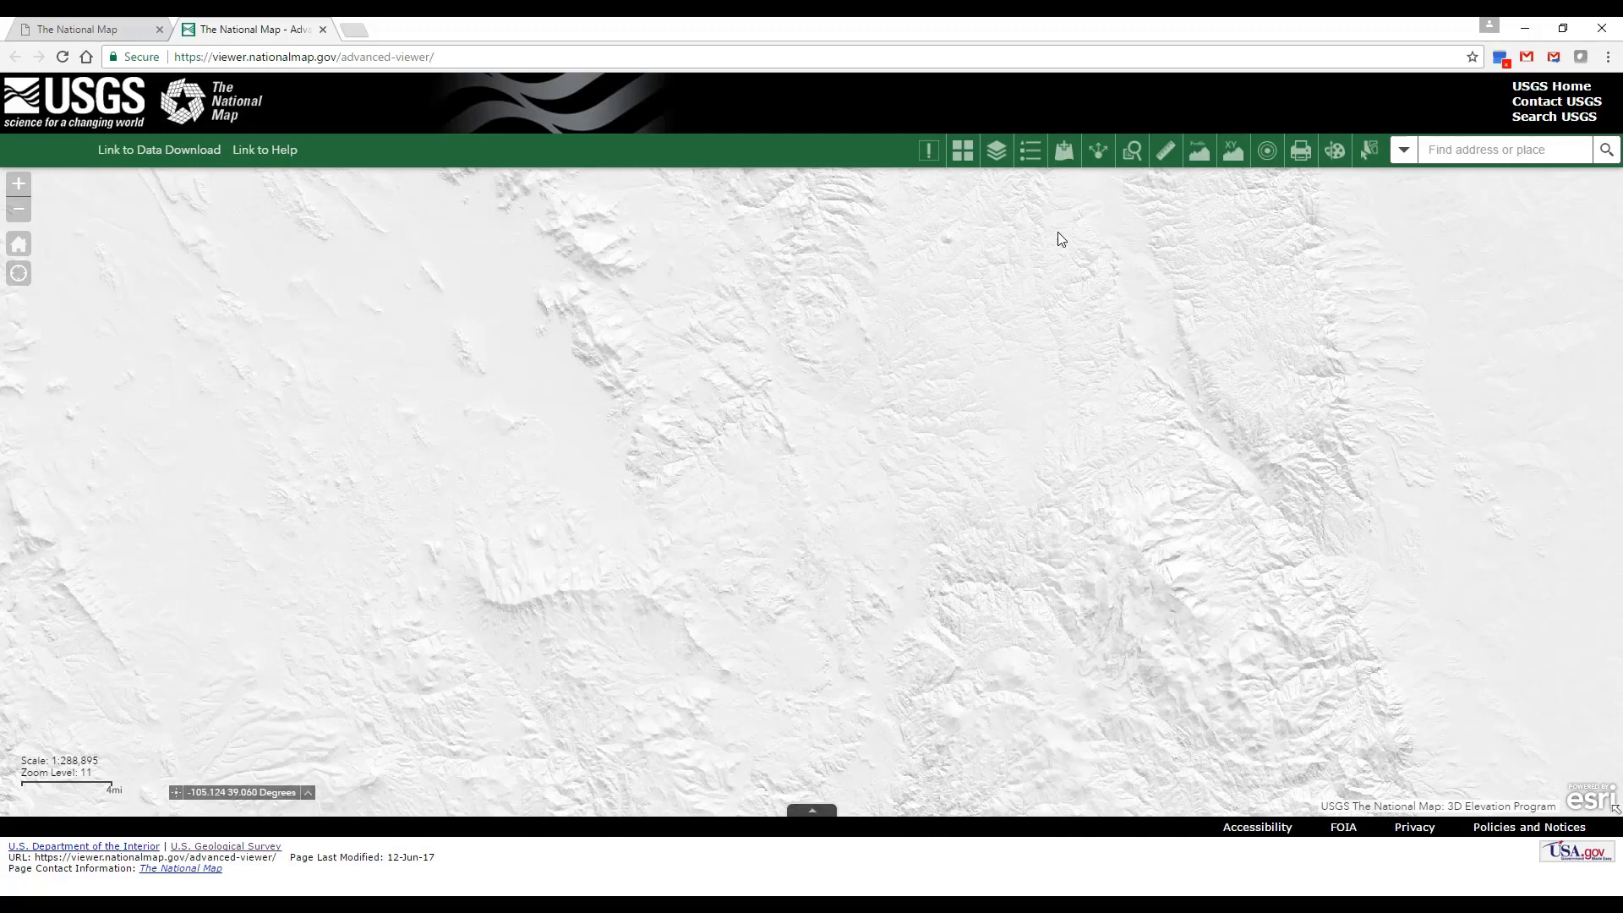
Turn on the National Land Cover Database (NLCD) layer from the Layer List and expand it to show its sublayers by year
click(1001, 172)
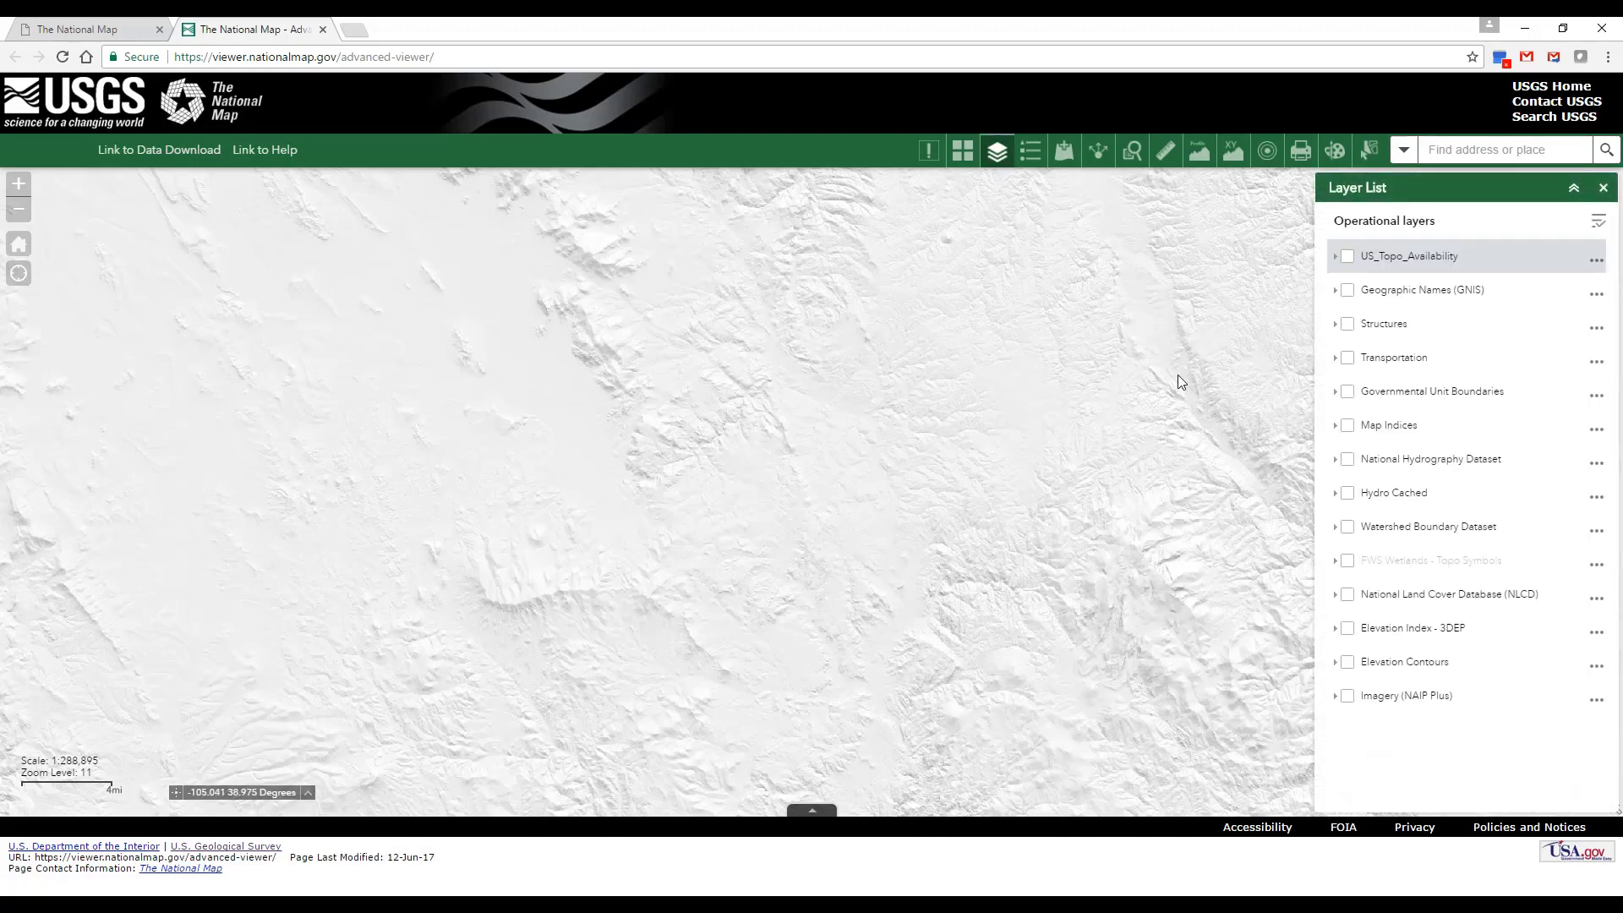
click(1346, 595)
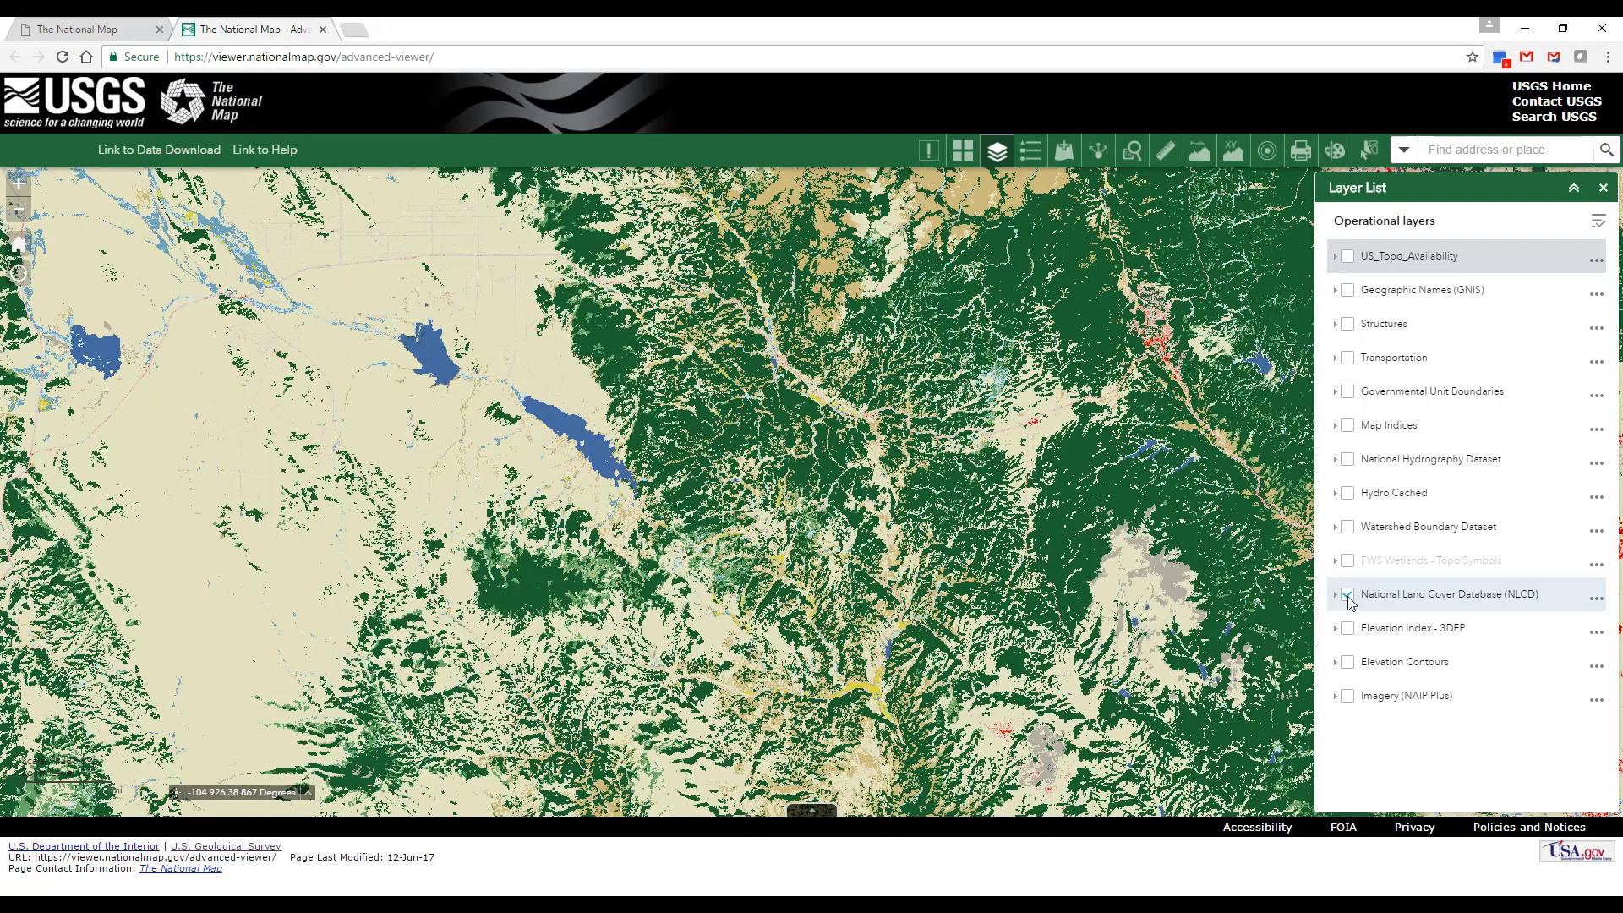
click(1336, 596)
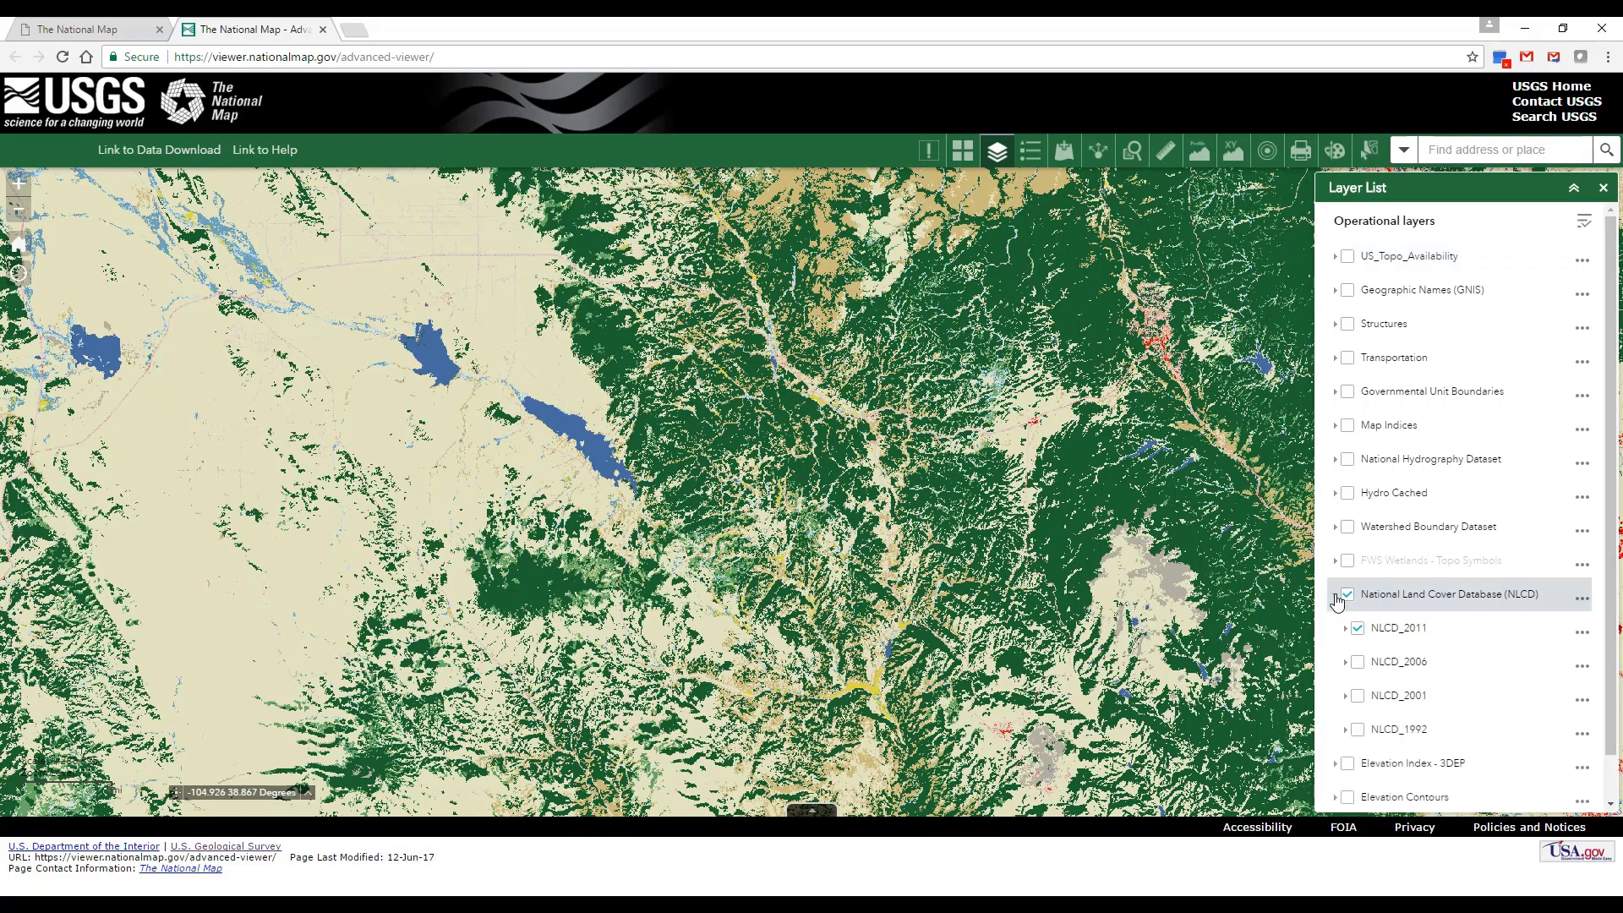
scroll(1349, 616, down, 1)
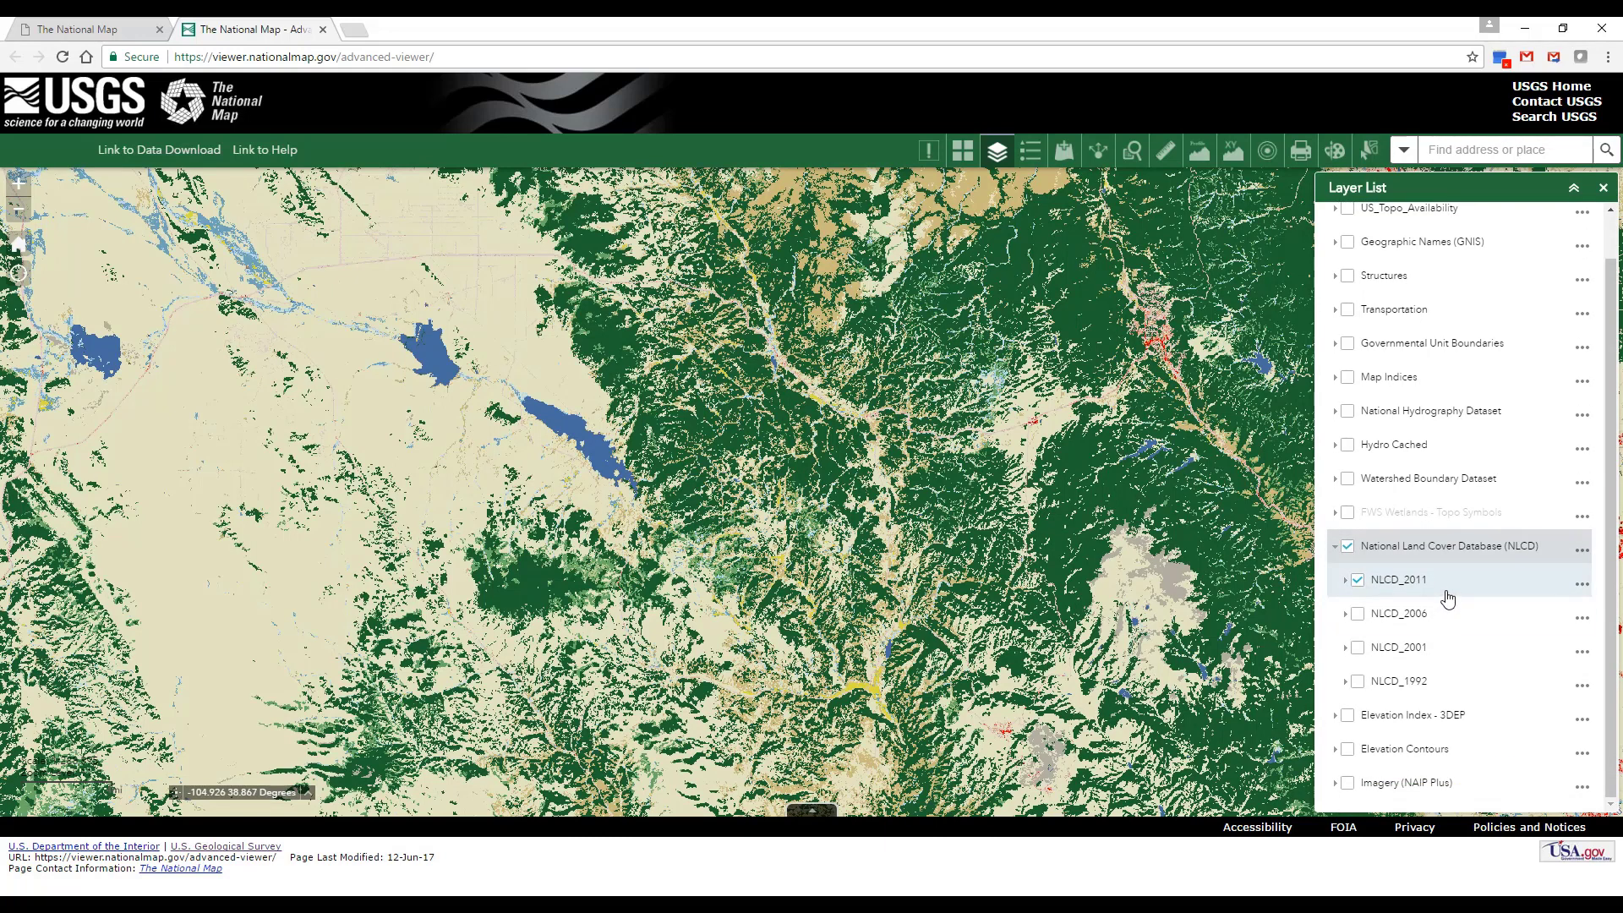
click(1357, 580)
click(1602, 190)
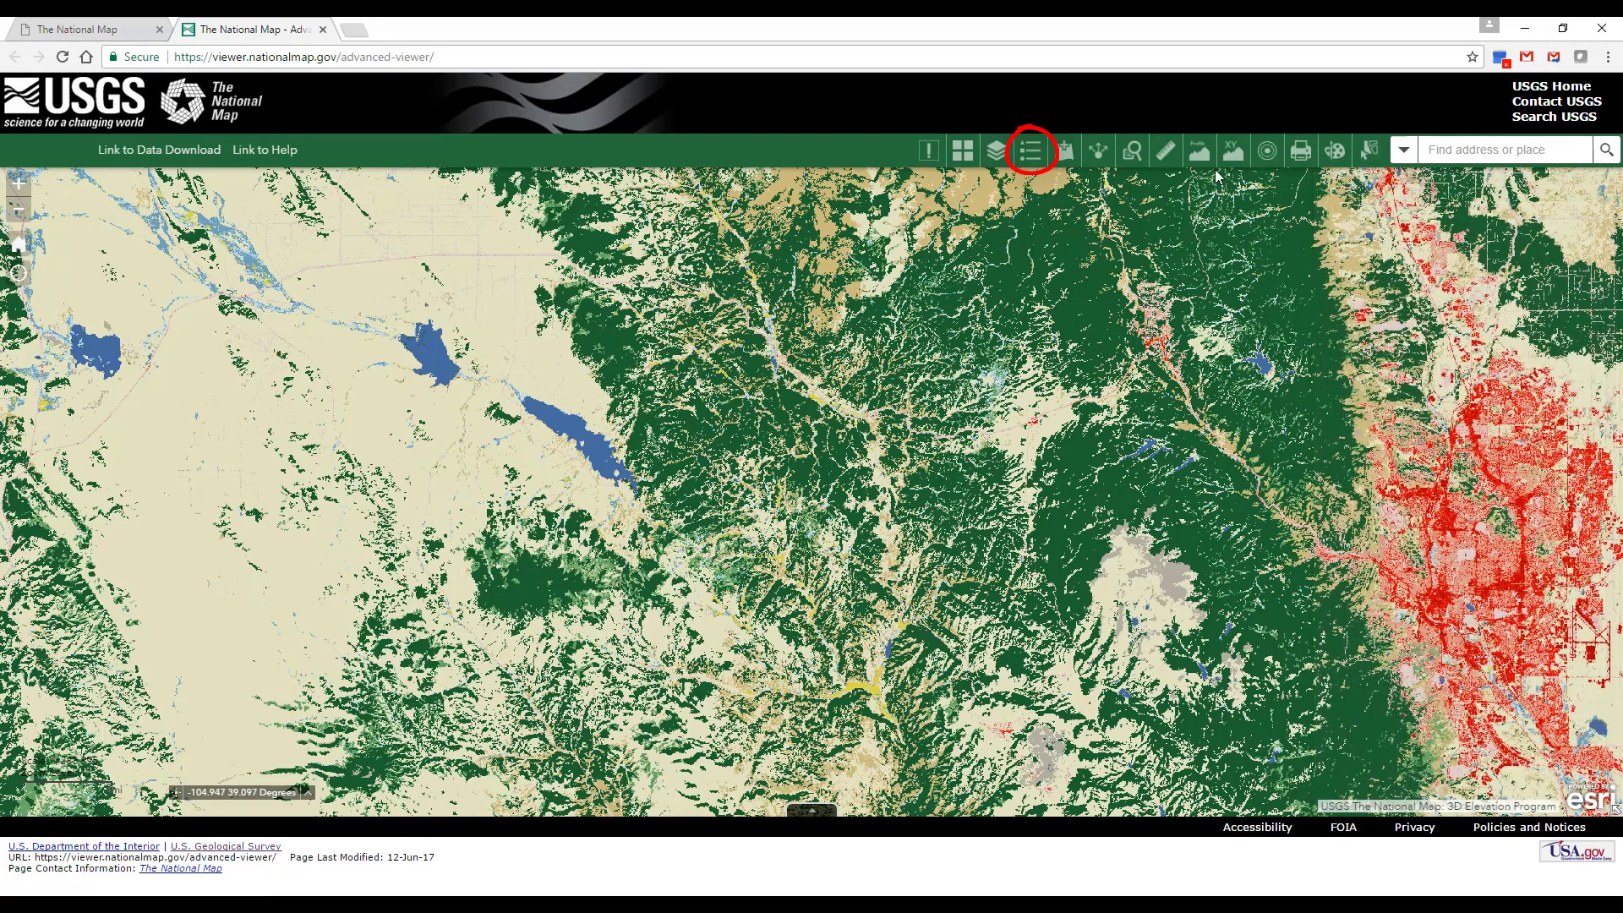
Examine the Legend for the land cover classes and colours of the displayed NLCD_2011 layer, and close it
click(1032, 152)
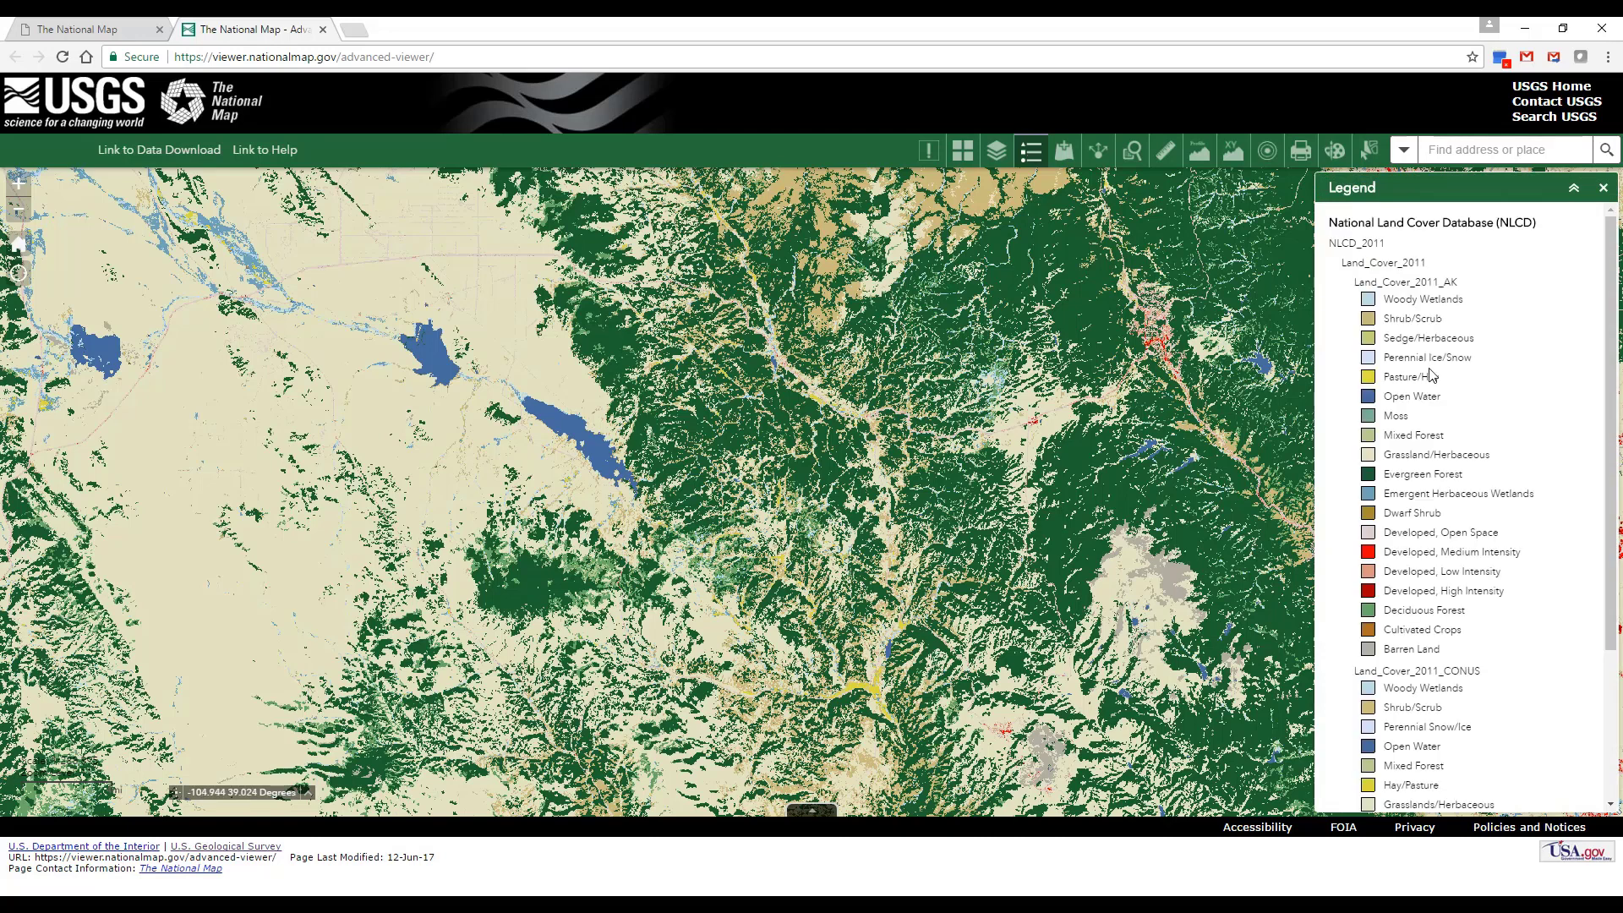
scroll(1502, 456, down, 3)
scroll(1501, 461, up, 3)
click(1602, 189)
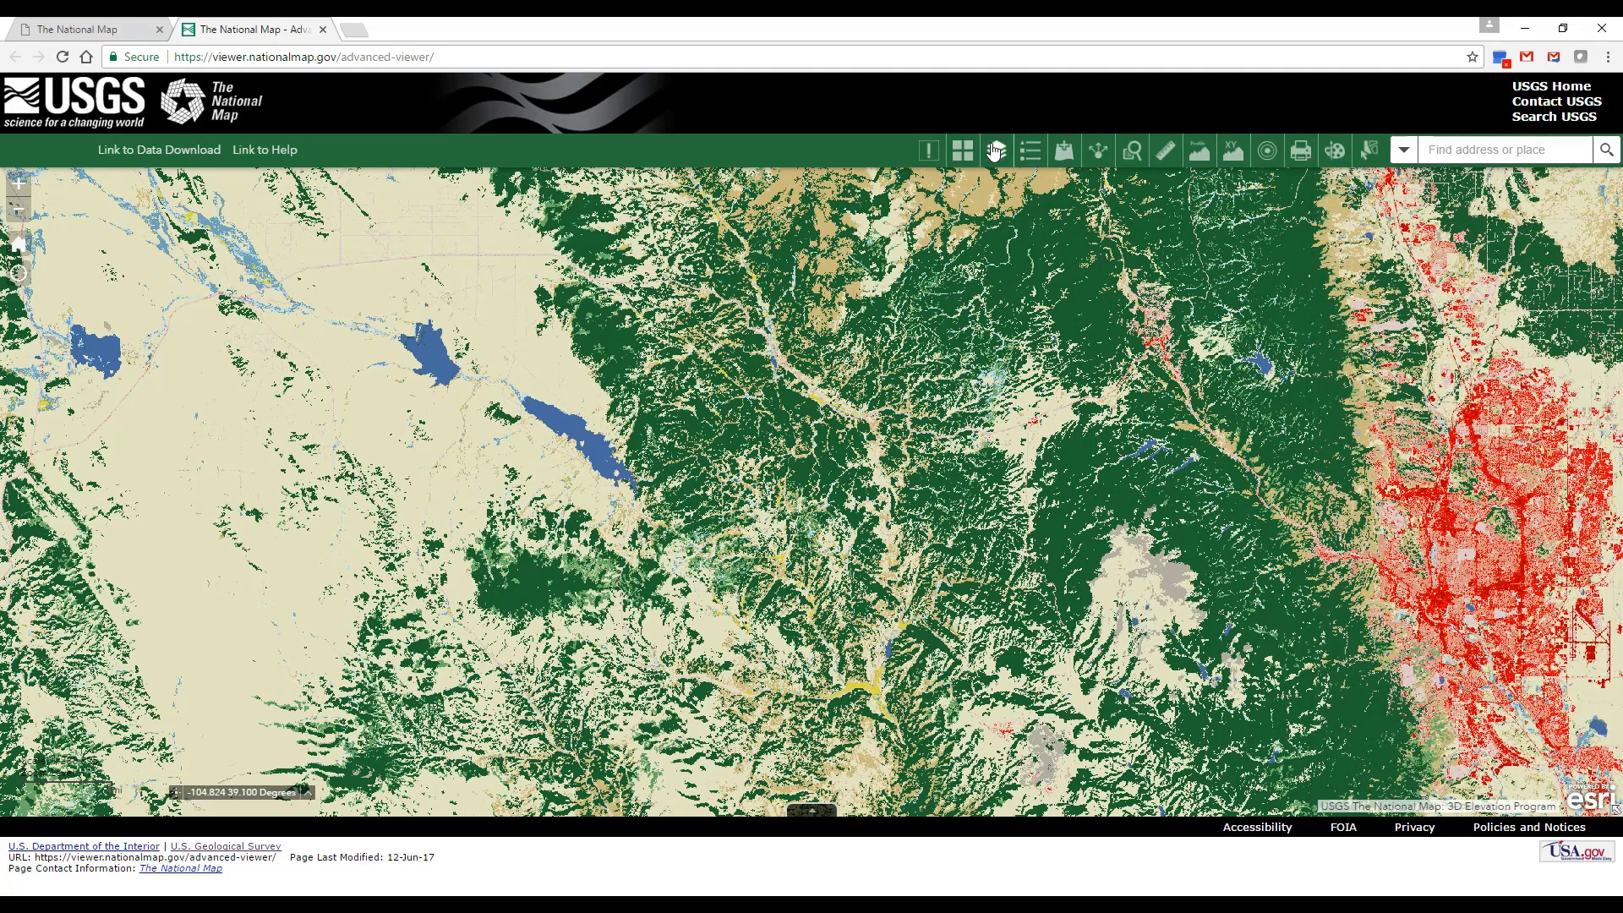
Reopen the Layer List, turn off the National Land Cover Database (NLCD) layer and collapse its sublayers
click(996, 151)
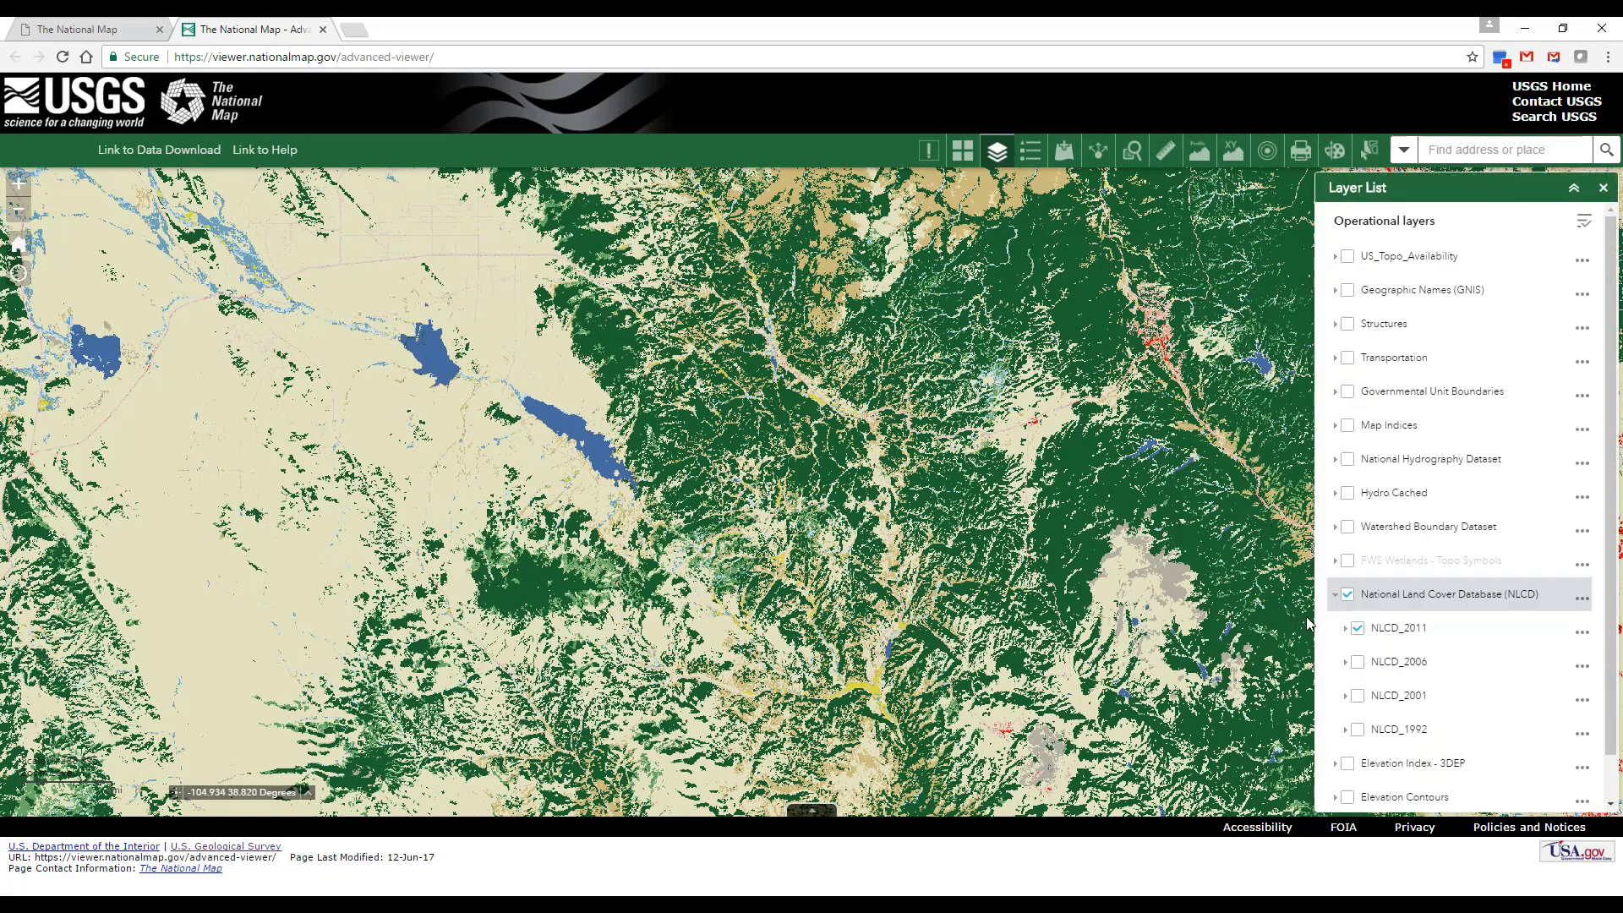
click(1348, 594)
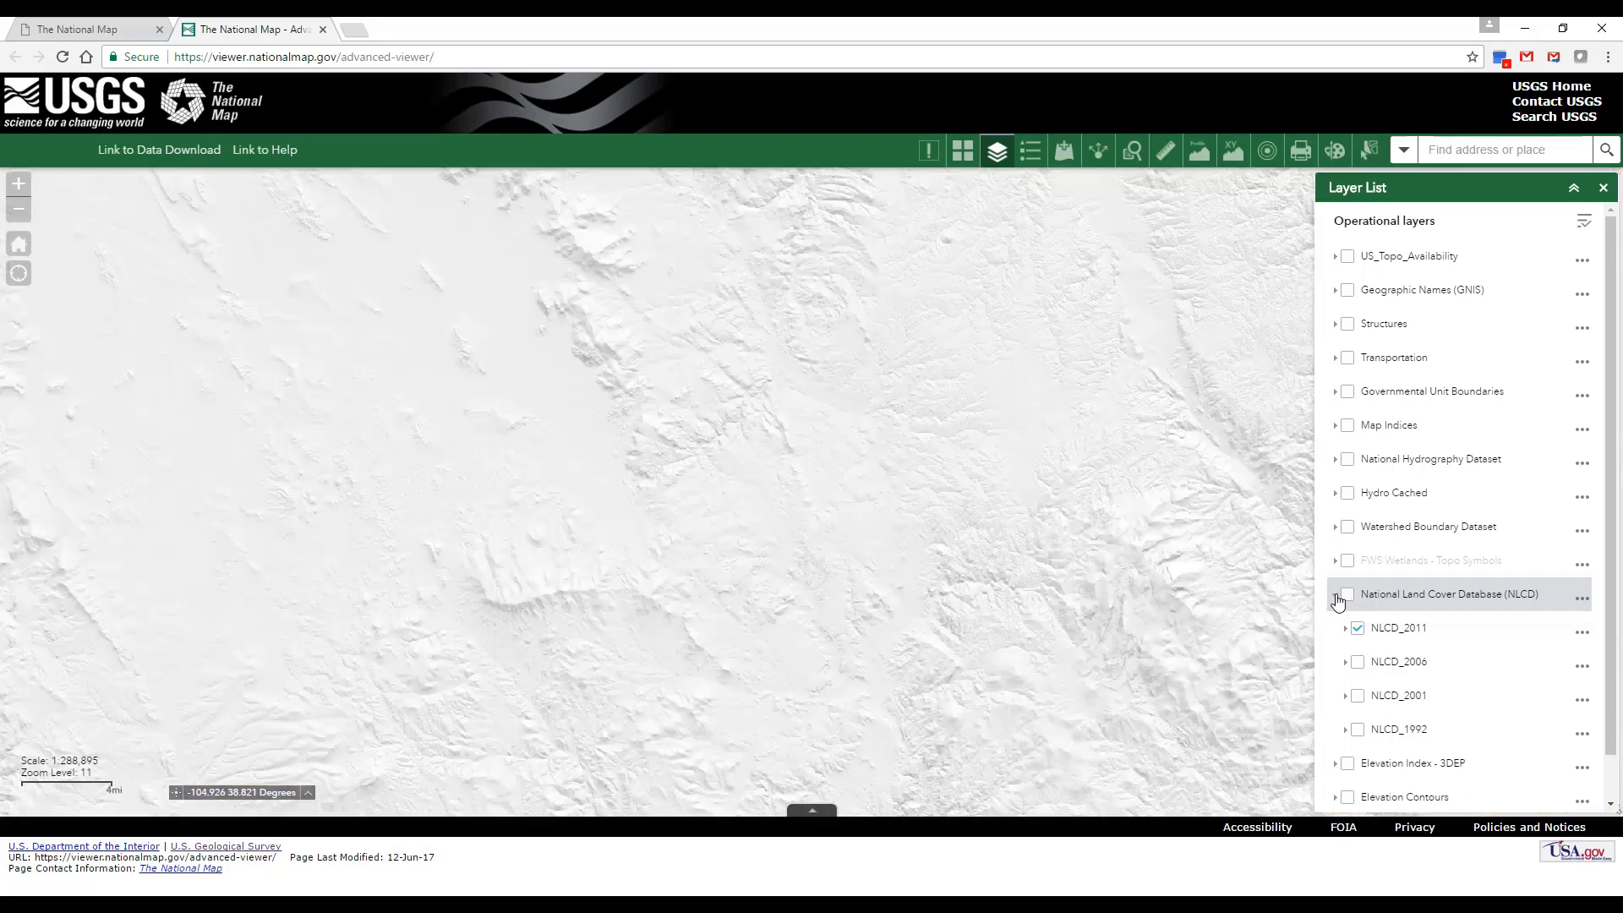
click(1336, 596)
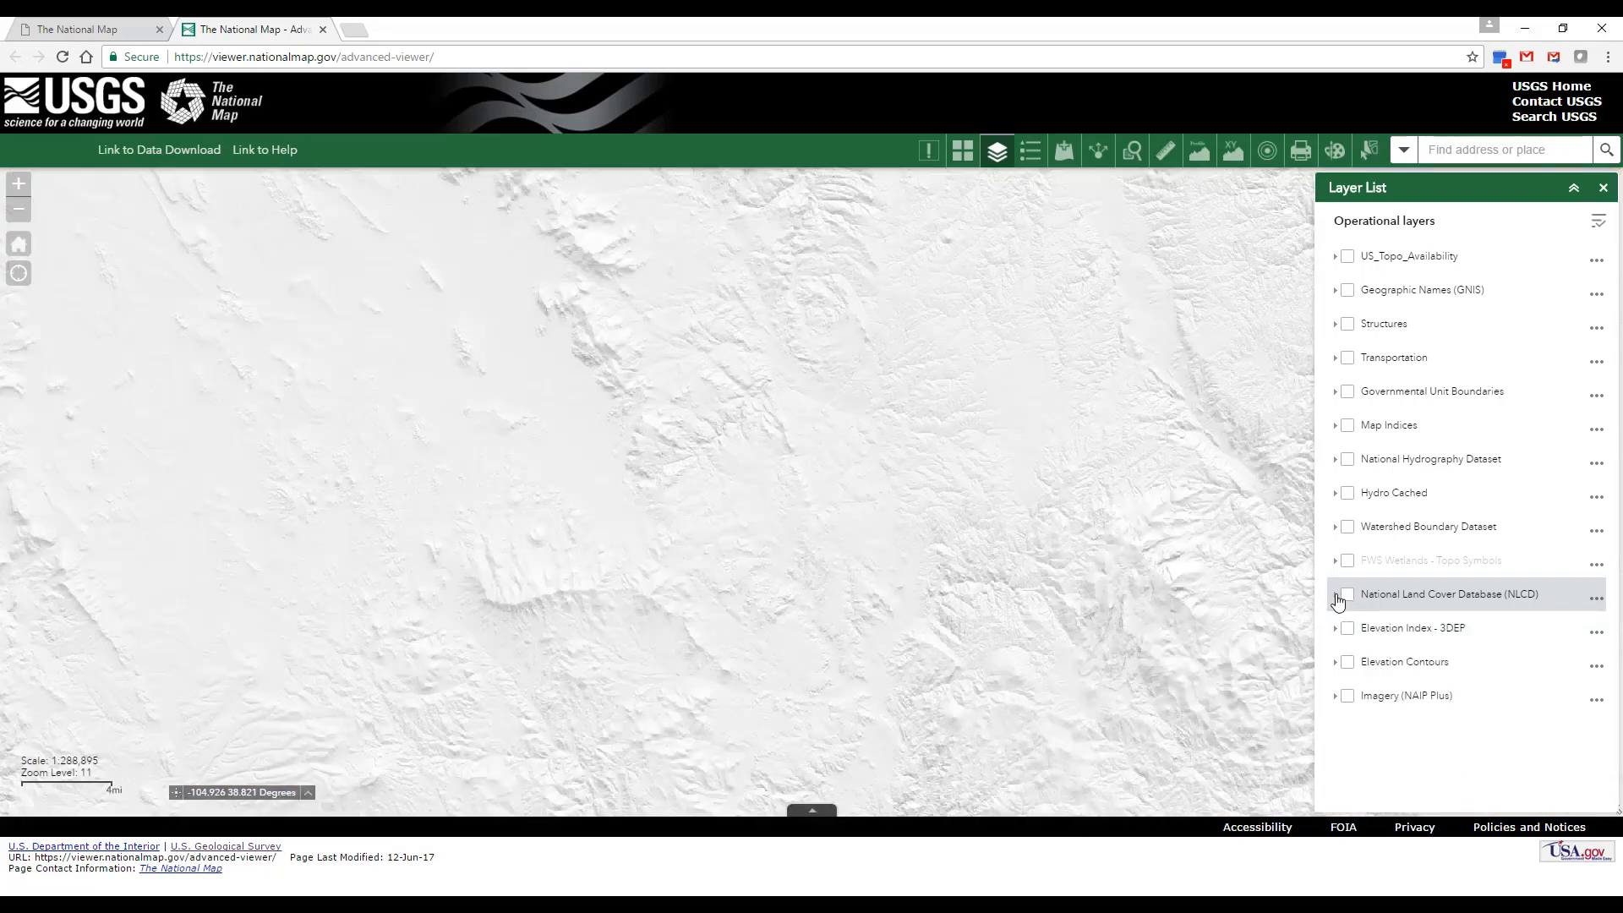